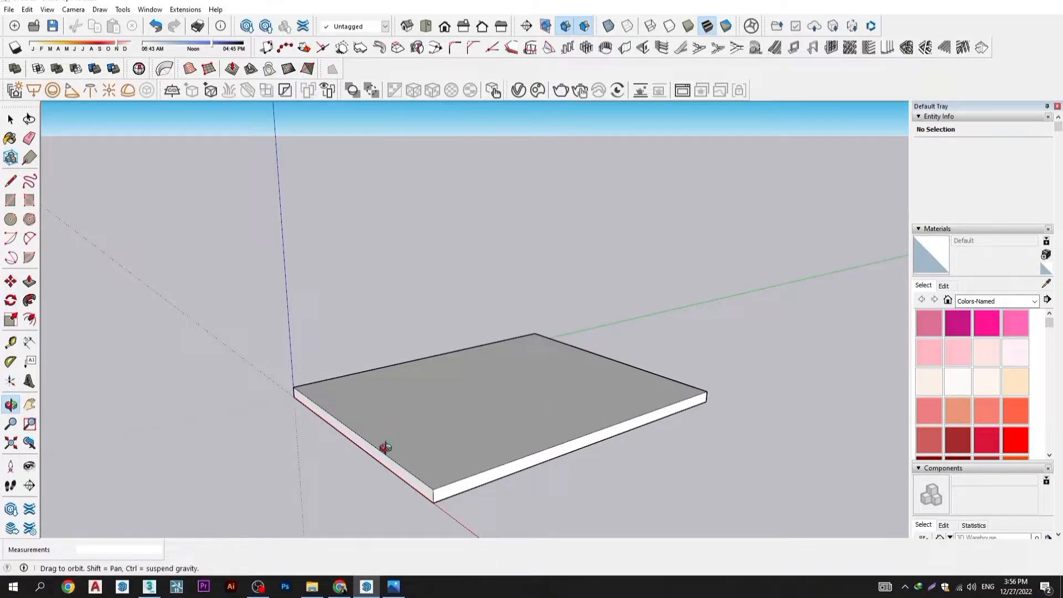
- Move the slab group about 1' 5 5/8" along the green axis from the origin
{"action": "key", "text": "space"}
{"action": "left_click", "coordinate": [356, 420]}
{"action": "scroll", "coordinate": [355, 421], "scroll_direction": "down", "scroll_amount": 1}
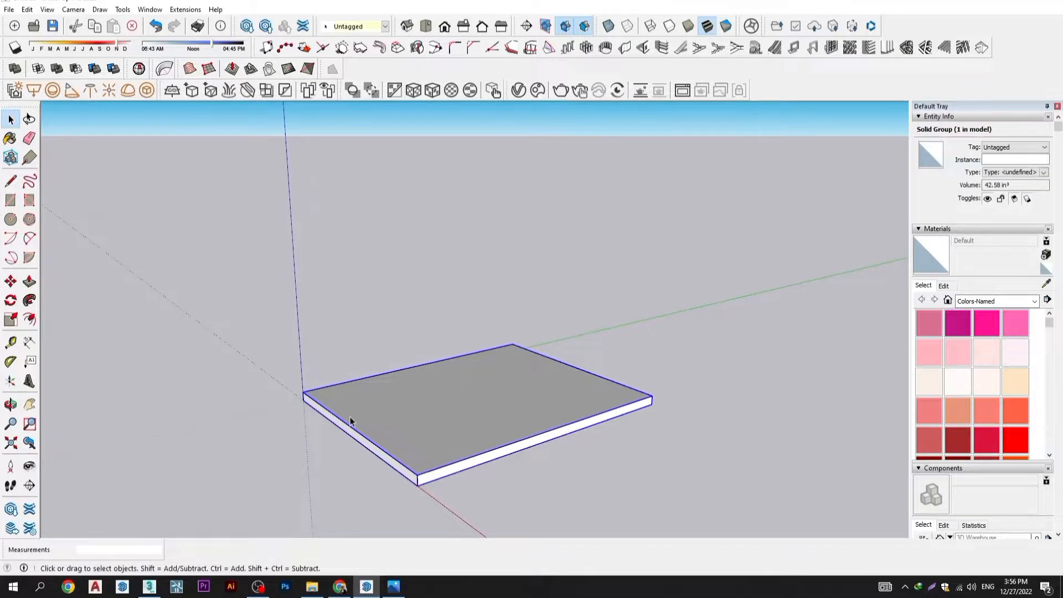
{"action": "scroll", "coordinate": [346, 417], "scroll_direction": "up", "scroll_amount": 1}
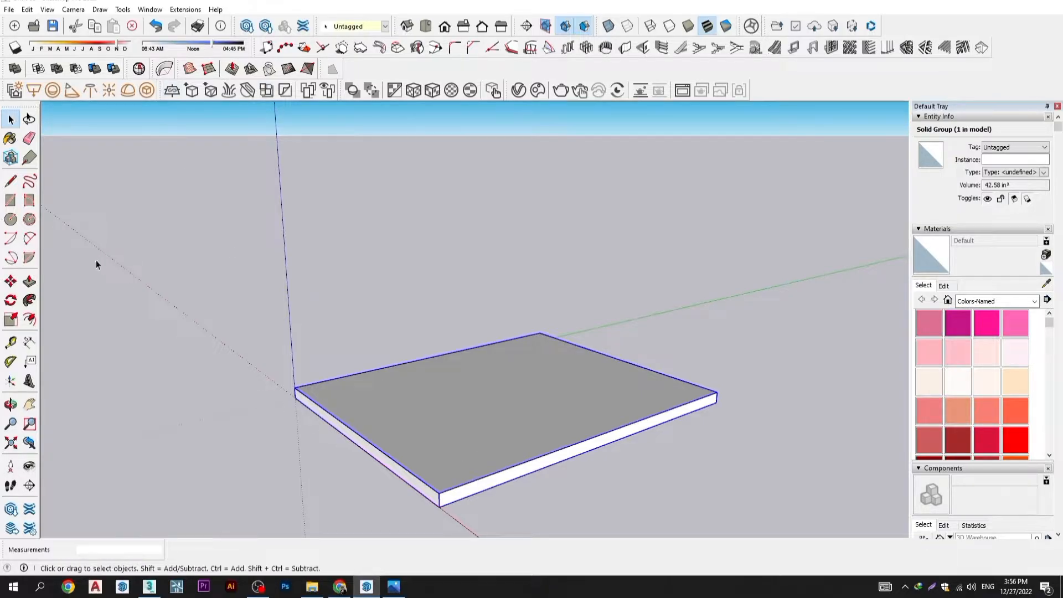
{"action": "left_click", "coordinate": [13, 286]}
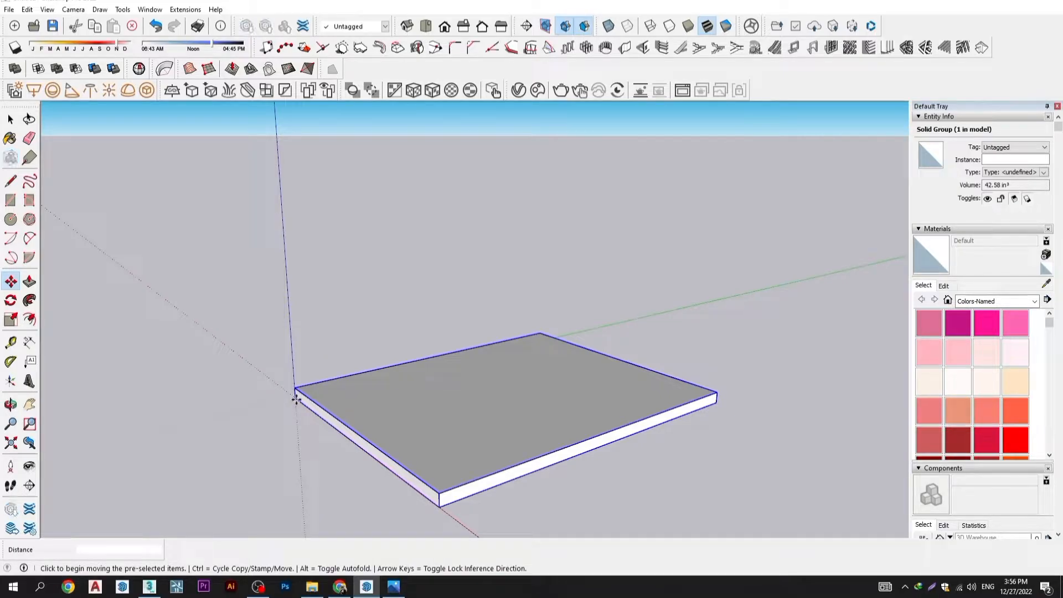
{"action": "left_click", "coordinate": [294, 397]}
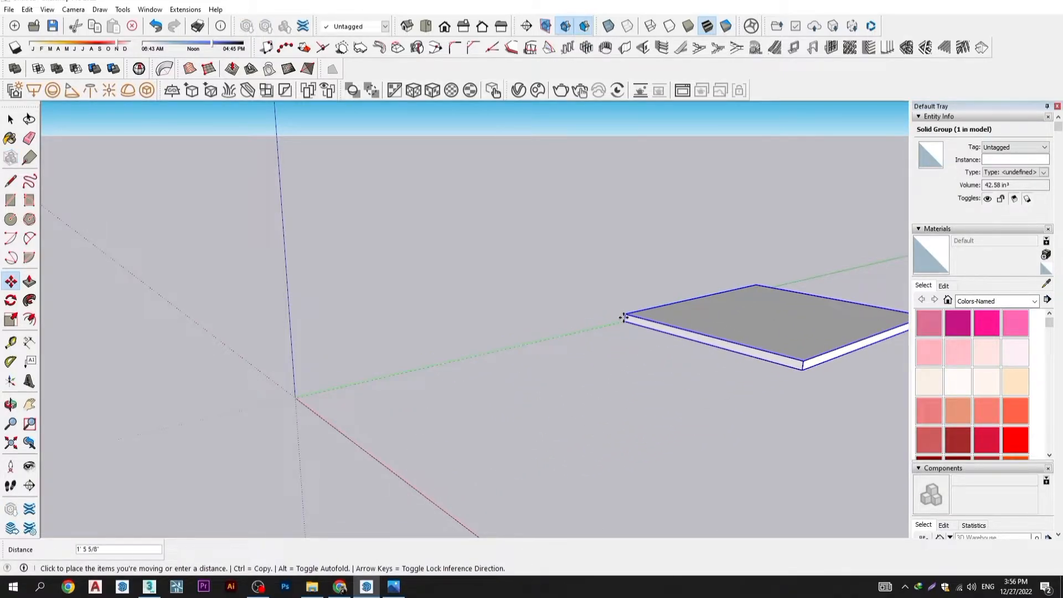
{"action": "left_click", "coordinate": [623, 318]}
- Move the slab group freely about 1' 9 1/4" and return its lower corner to the origin
{"action": "left_click", "coordinate": [624, 321]}
{"action": "left_click", "coordinate": [253, 299]}
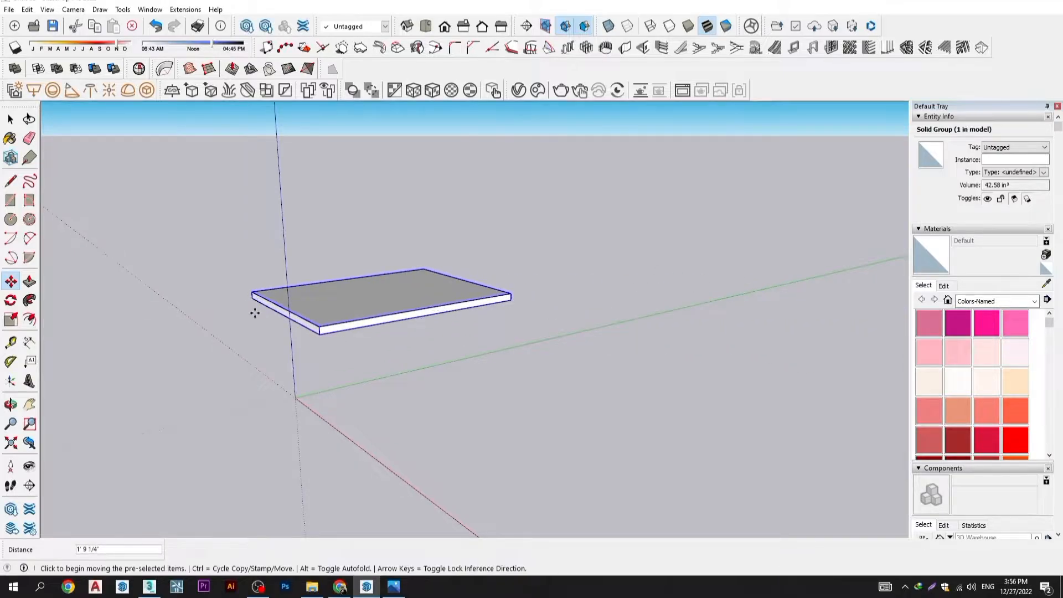
{"action": "left_click", "coordinate": [253, 299]}
{"action": "left_click", "coordinate": [295, 399]}
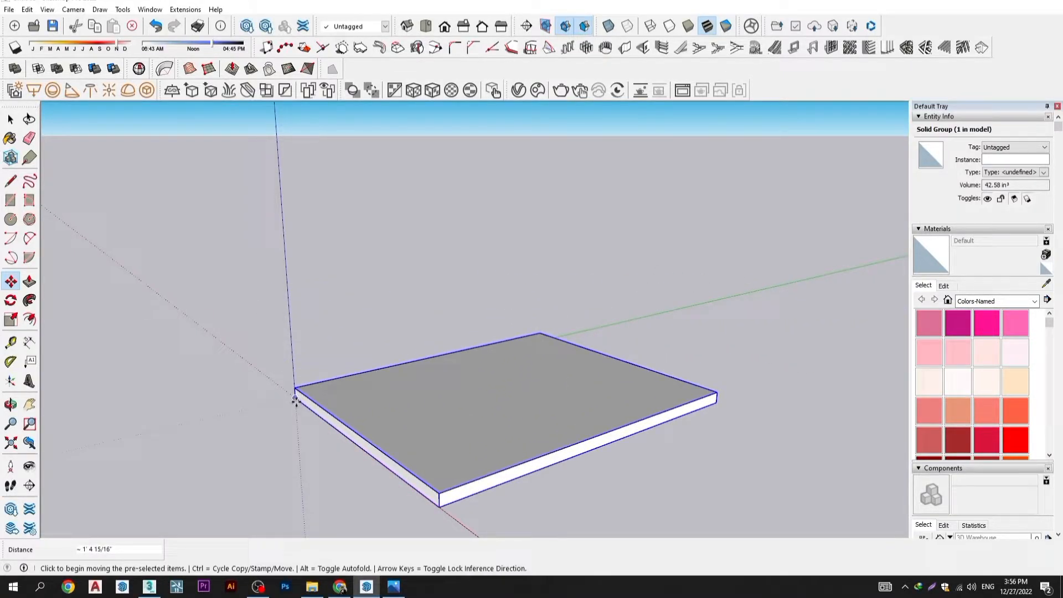
- Scale the slab group upward from its top-centre grip to turn it into a thick box
{"action": "key", "text": "o"}
{"action": "left_click_drag", "start_coordinate": [326, 408], "coordinate": [376, 392]}
{"action": "scroll", "coordinate": [377, 392], "scroll_direction": "up", "scroll_amount": 4}
{"action": "key", "text": "space"}
{"action": "scroll", "coordinate": [392, 440], "scroll_direction": "down", "scroll_amount": 2}
{"action": "key", "text": "s"}
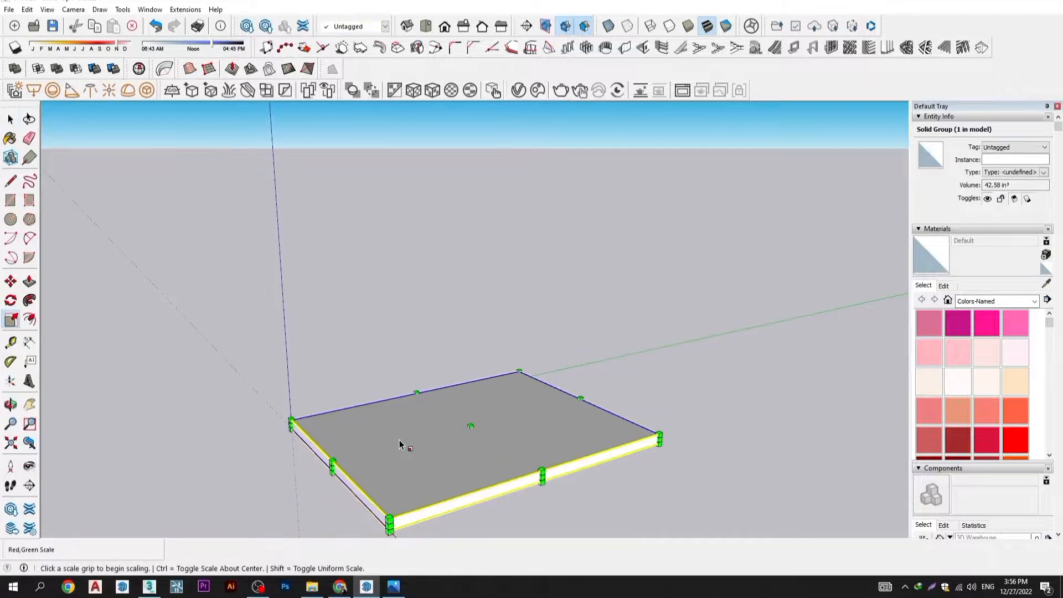
{"action": "left_click", "coordinate": [470, 431]}
{"action": "left_click", "coordinate": [470, 379]}
{"action": "key", "text": "space"}
{"action": "scroll", "coordinate": [399, 439], "scroll_direction": "down", "scroll_amount": 2}
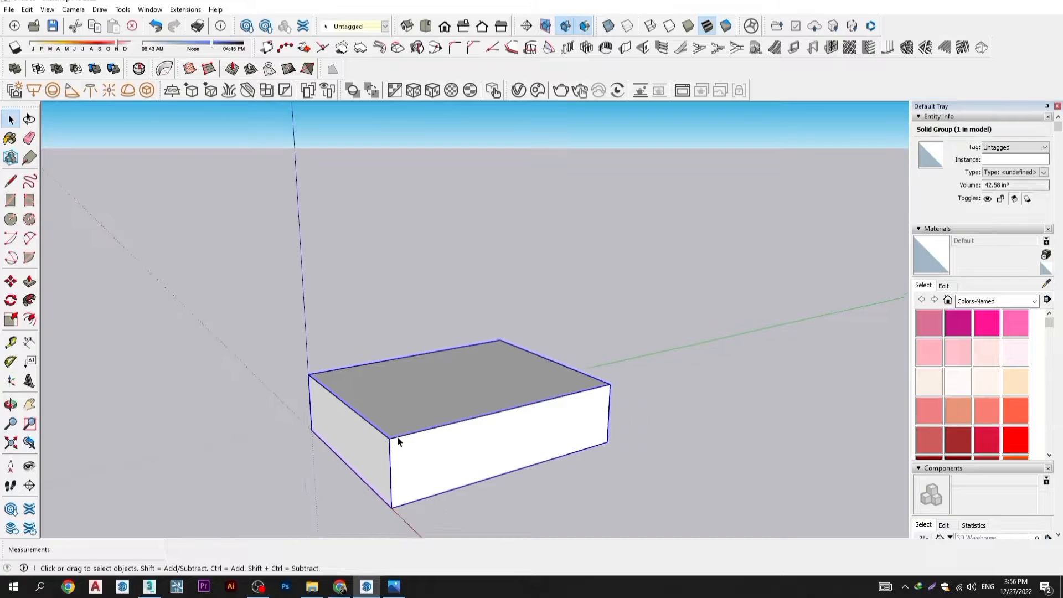
- Move the box group by its lower corner along the green axis, away from the origin
{"action": "mouse_move", "coordinate": [397, 441]}
{"action": "middle_mouse_down"}
{"action": "mouse_move", "coordinate": [439, 439]}
{"action": "mouse_move", "coordinate": [389, 451]}
{"action": "middle_mouse_up"}
{"action": "scroll", "coordinate": [380, 453], "scroll_direction": "up", "scroll_amount": 3}
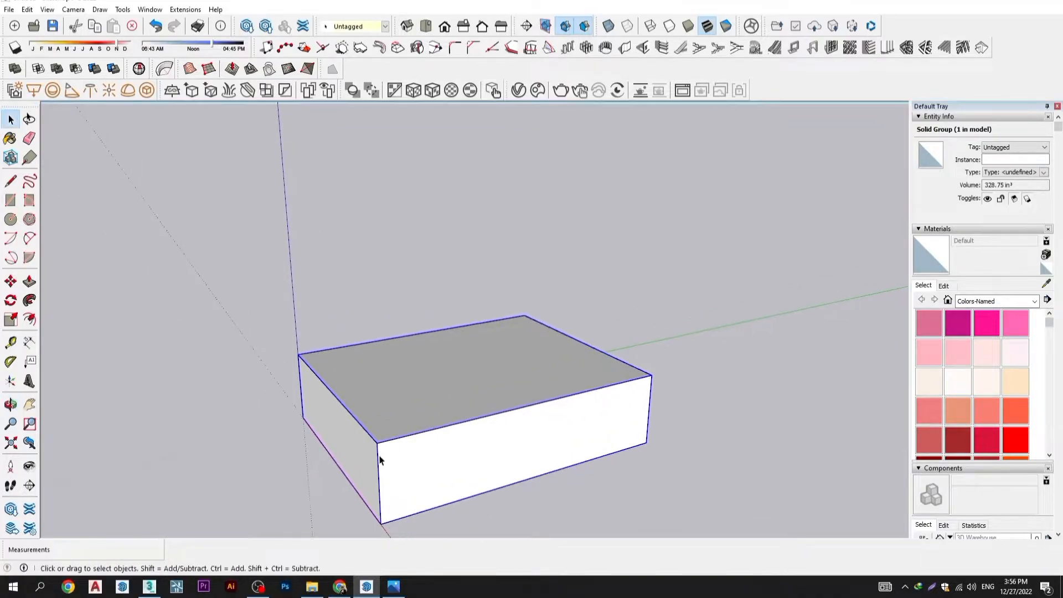
{"action": "scroll", "coordinate": [363, 426], "scroll_direction": "down", "scroll_amount": 2}
{"action": "key", "text": "m"}
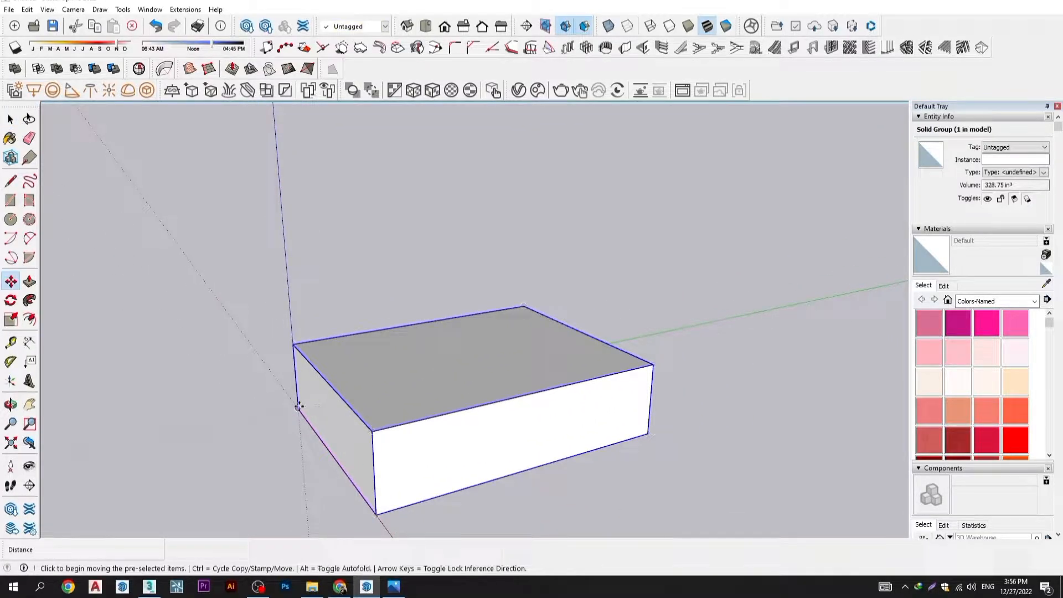
{"action": "left_click", "coordinate": [298, 408]}
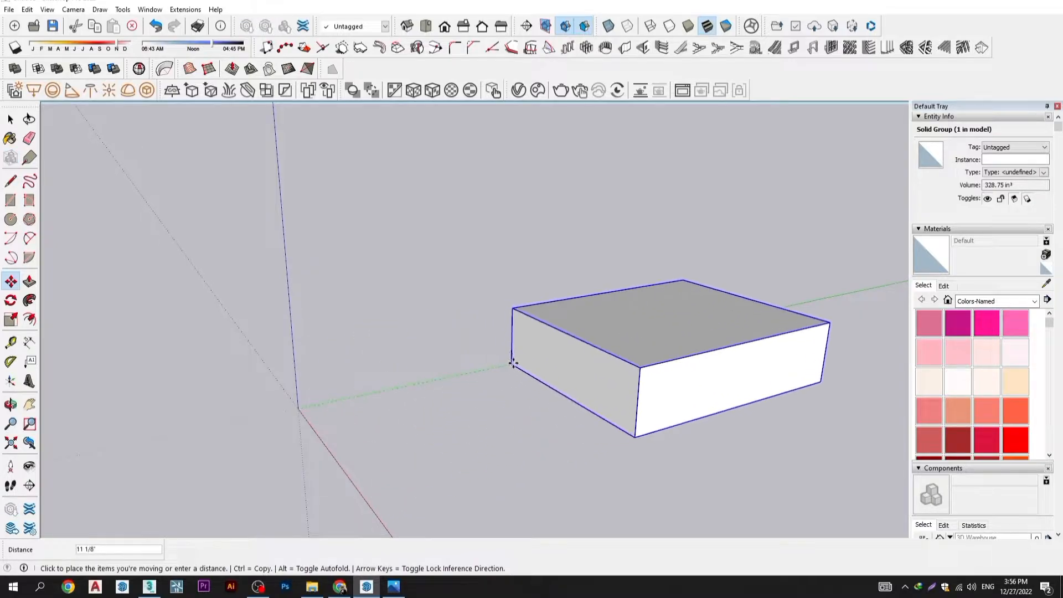
{"action": "left_click", "coordinate": [540, 357]}
{"action": "scroll", "coordinate": [546, 398], "scroll_direction": "down", "scroll_amount": 2}
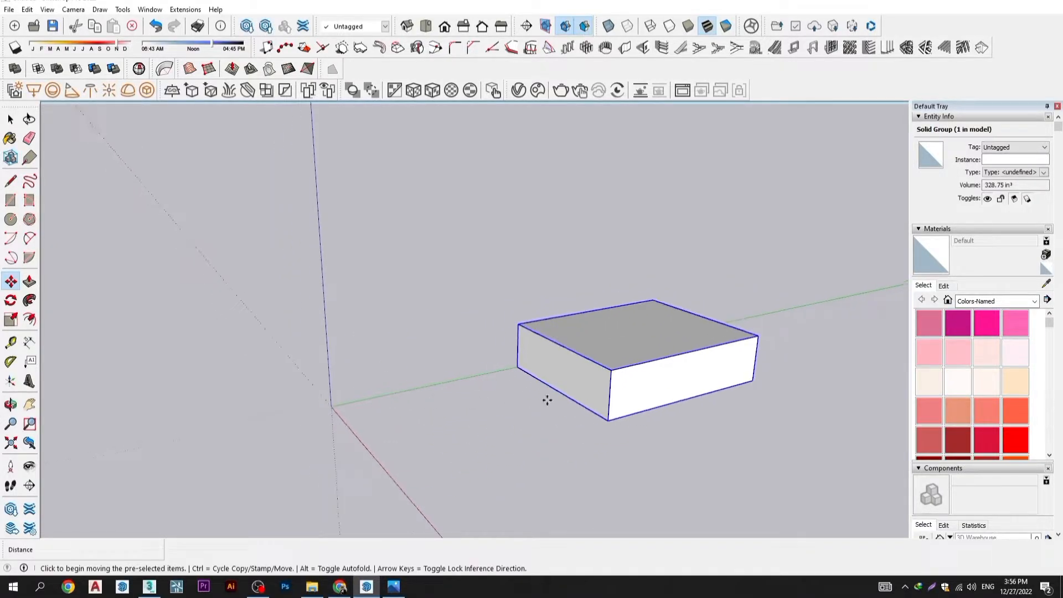
{"action": "key", "text": "space"}
{"action": "scroll", "coordinate": [602, 377], "scroll_direction": "up", "scroll_amount": 2}
- Explode the box group into loose faces and edges, and clear the selection
{"action": "right_click", "coordinate": [603, 378]}
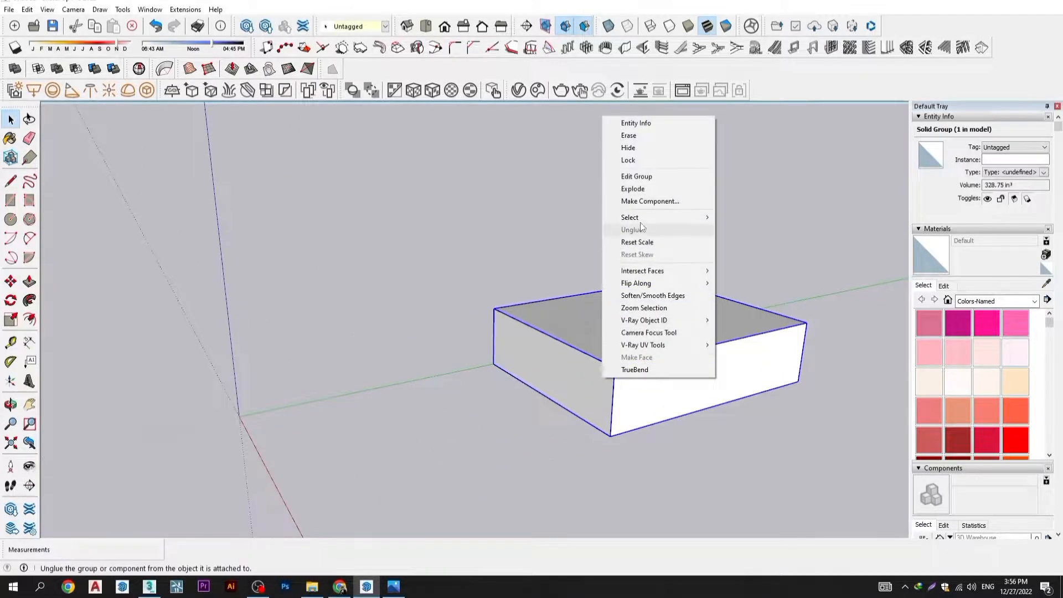
{"action": "left_click", "coordinate": [556, 410]}
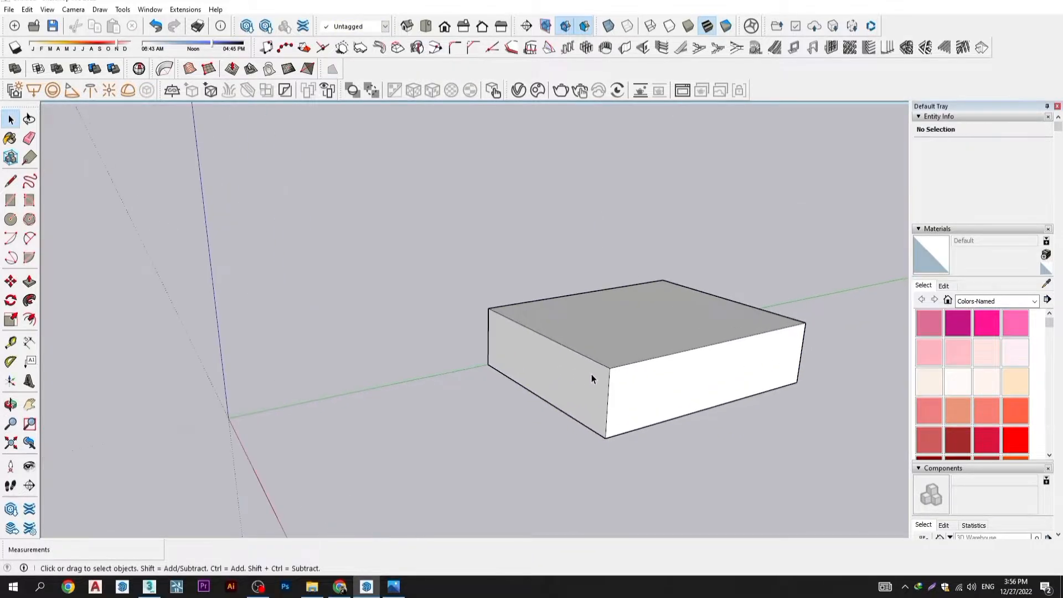
{"action": "left_click", "coordinate": [590, 376]}
{"action": "right_click", "coordinate": [591, 379]}
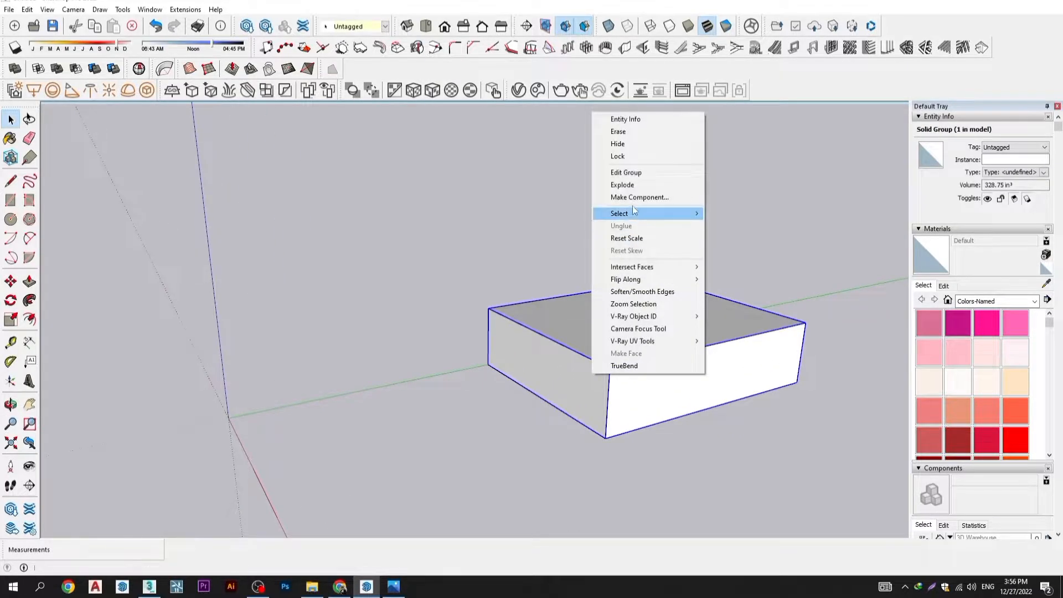
{"action": "left_click", "coordinate": [634, 183]}
{"action": "left_click", "coordinate": [503, 448]}
- Push/Pull the box's short side face facing the origin outward by 7/8"
{"action": "scroll", "coordinate": [566, 359], "scroll_direction": "up", "scroll_amount": 1}
{"action": "left_click", "coordinate": [567, 360]}
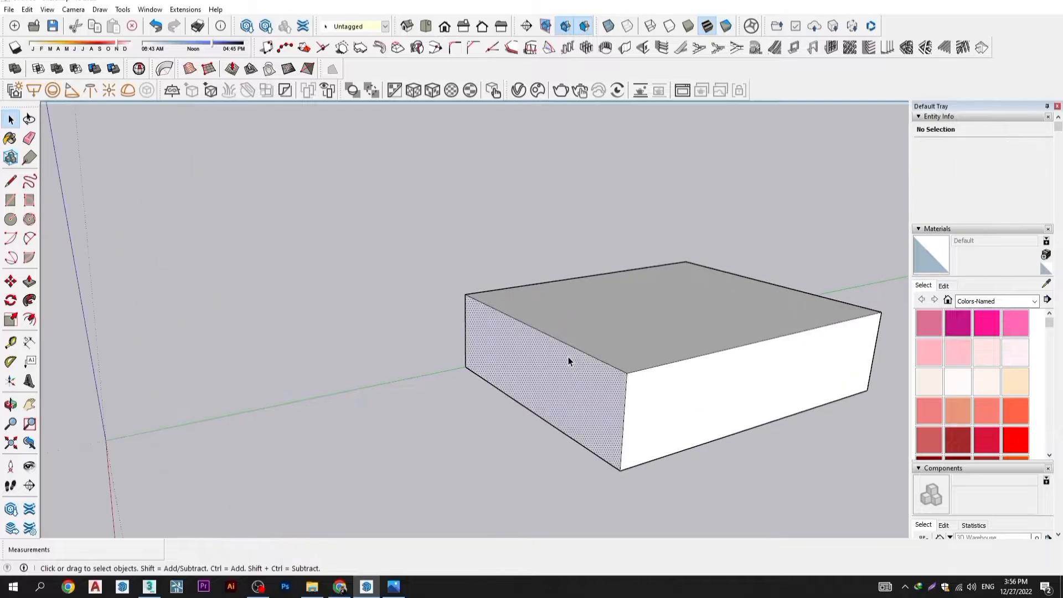
{"action": "key", "text": "p"}
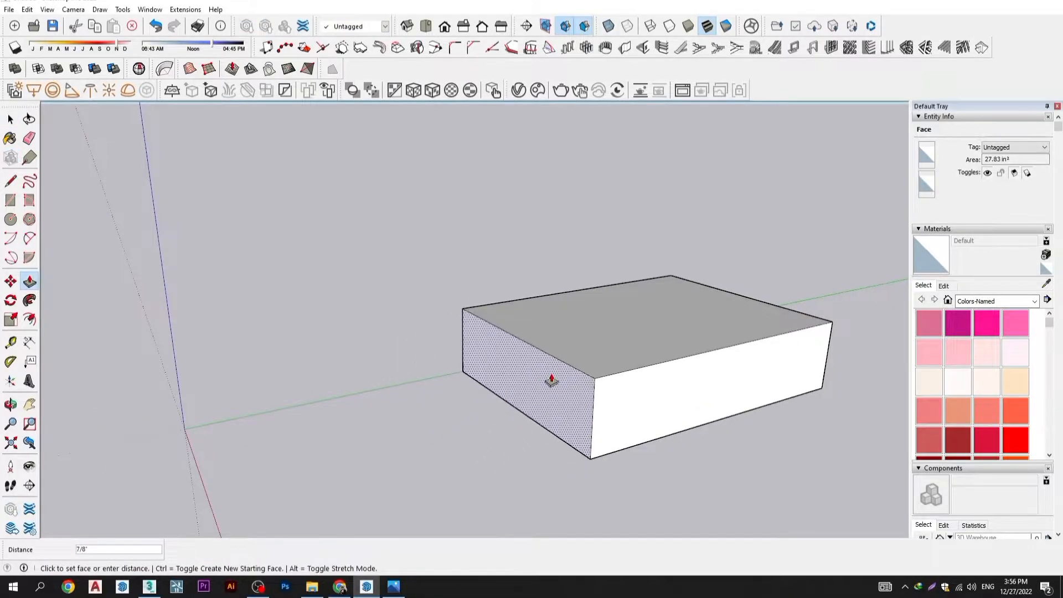
{"action": "left_click", "coordinate": [551, 385]}
{"action": "key", "text": "space"}
- Select all of the exploded box's connected geometry, and replace that selection with only its short side face
{"action": "triple_click", "coordinate": [551, 390]}
{"action": "scroll", "coordinate": [552, 391], "scroll_direction": "up", "scroll_amount": 1}
{"action": "left_click", "coordinate": [461, 472]}
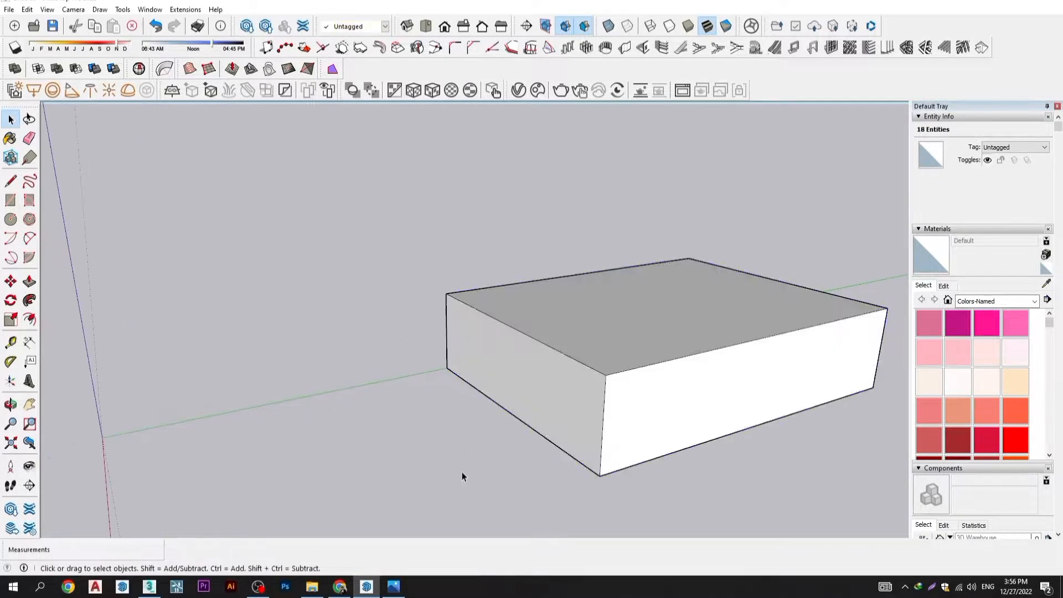
{"action": "left_click", "coordinate": [558, 384]}
{"action": "scroll", "coordinate": [558, 384], "scroll_direction": "up", "scroll_amount": 1}
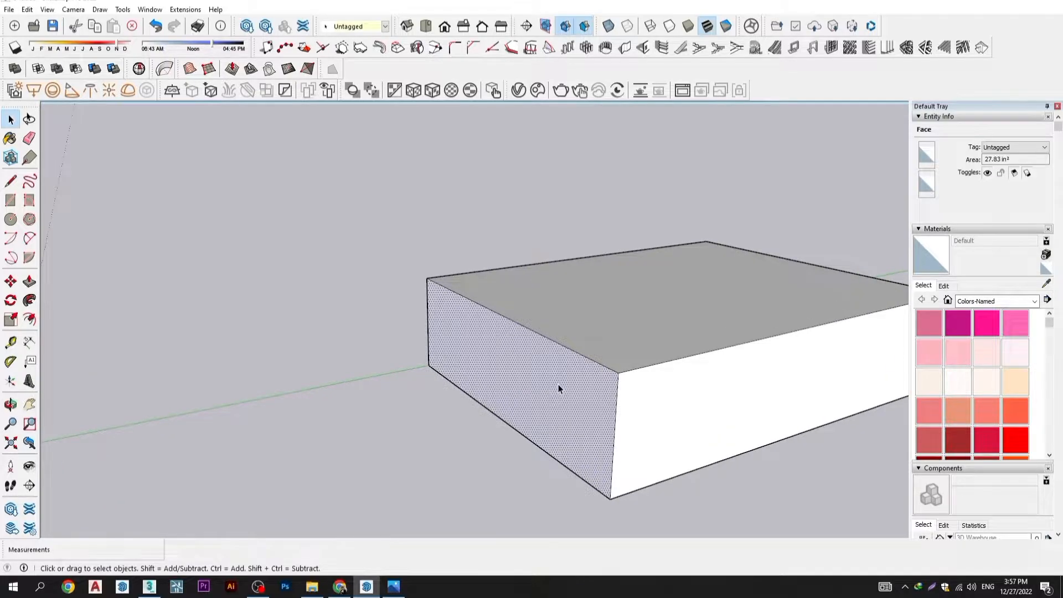
{"action": "scroll", "coordinate": [558, 384], "scroll_direction": "up", "scroll_amount": 2}
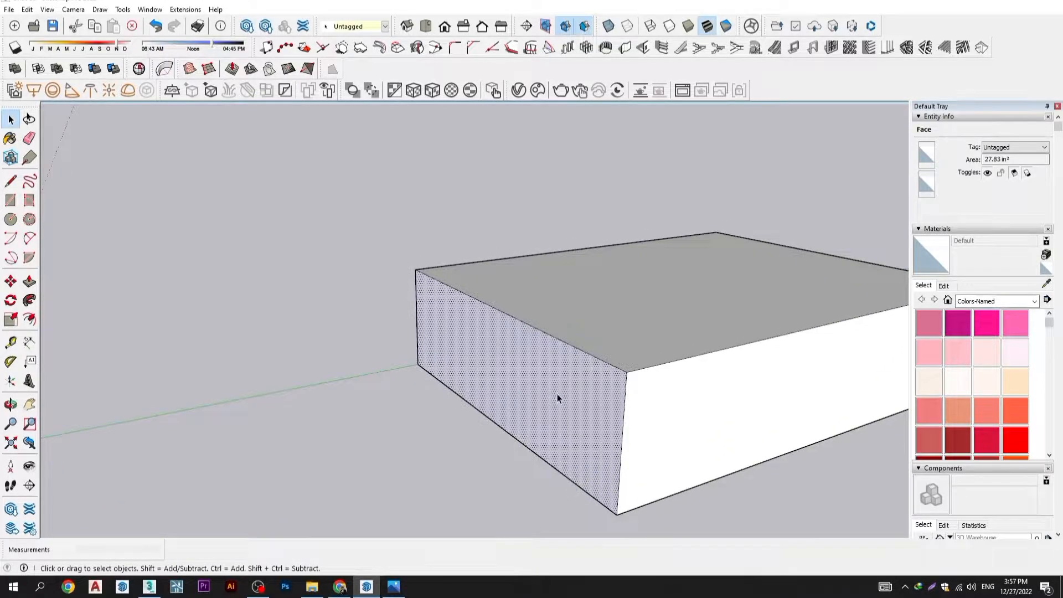
{"action": "scroll", "coordinate": [565, 416], "scroll_direction": "up", "scroll_amount": 1}
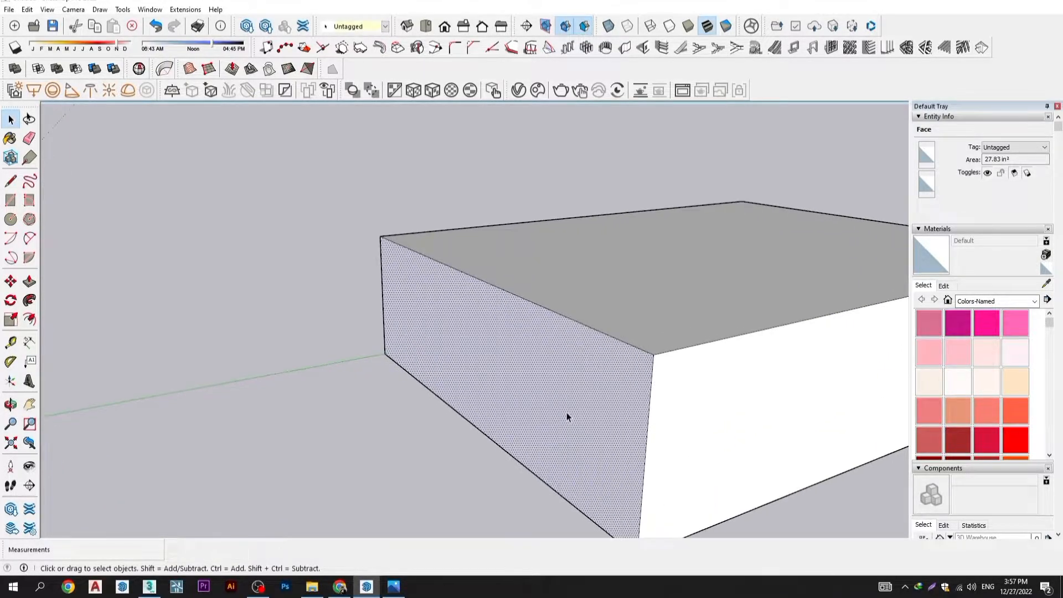
{"action": "scroll", "coordinate": [565, 418], "scroll_direction": "down", "scroll_amount": 1}
{"action": "middle_click_drag", "start_coordinate": [566, 418], "coordinate": [484, 441]}
- Select all connected faces and edges of the box and make them a group
{"action": "triple_click", "coordinate": [490, 444]}
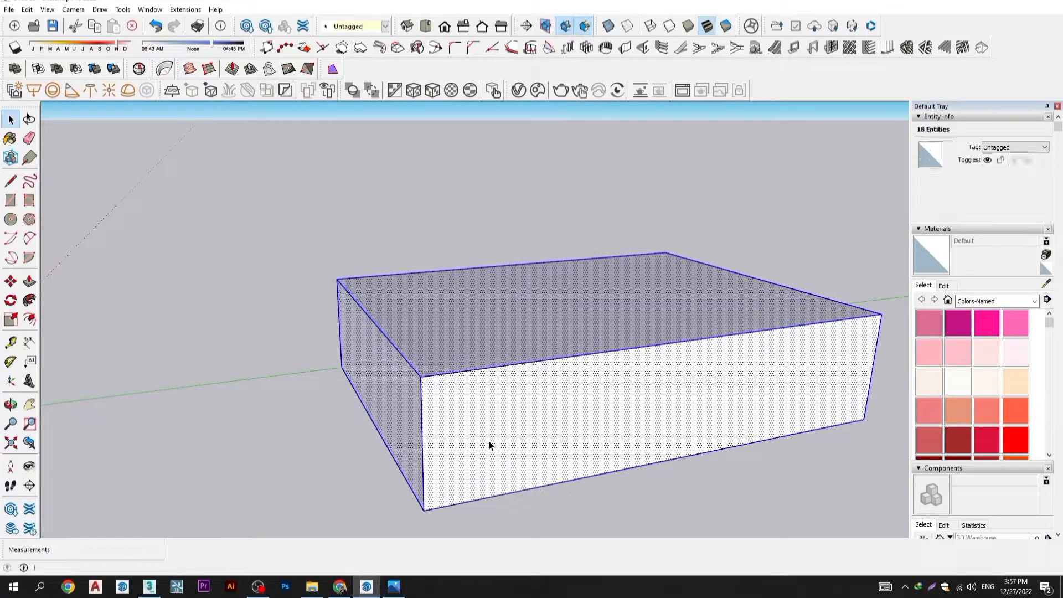
{"action": "scroll", "coordinate": [489, 444], "scroll_direction": "down", "scroll_amount": 1}
{"action": "scroll", "coordinate": [479, 426], "scroll_direction": "up", "scroll_amount": 3}
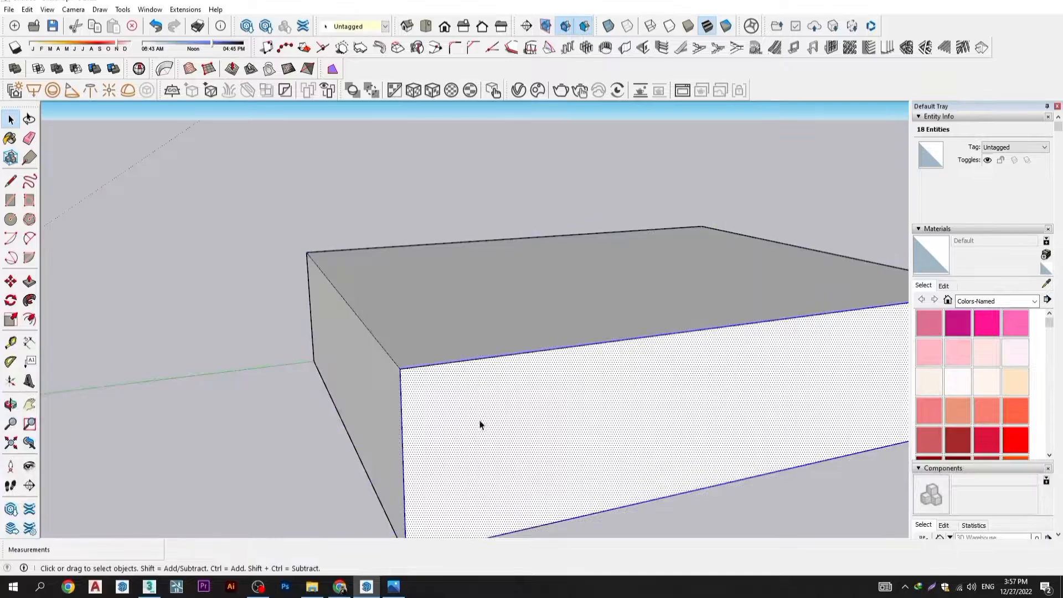
{"action": "scroll", "coordinate": [479, 424], "scroll_direction": "down", "scroll_amount": 1}
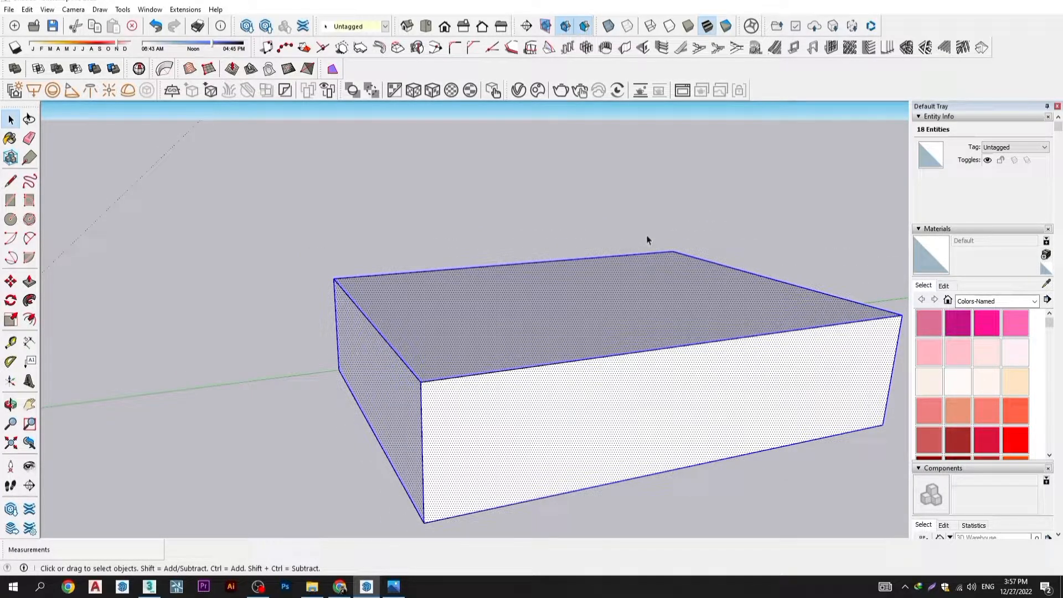
{"action": "middle_click_drag", "start_coordinate": [444, 435], "coordinate": [543, 505]}
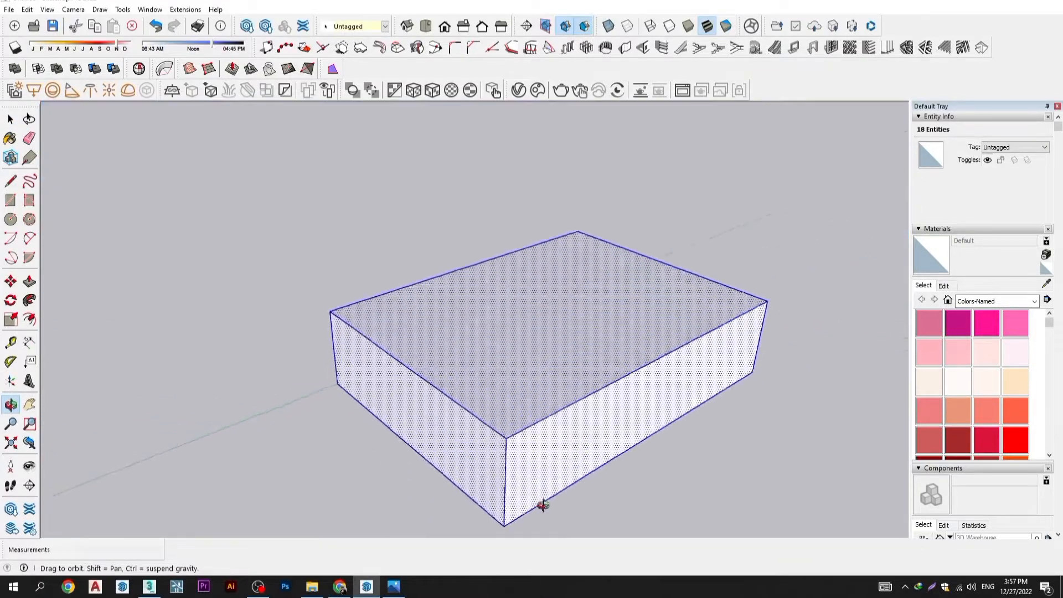
{"action": "scroll", "coordinate": [502, 429], "scroll_direction": "up", "scroll_amount": 3}
{"action": "right_click", "coordinate": [503, 410]}
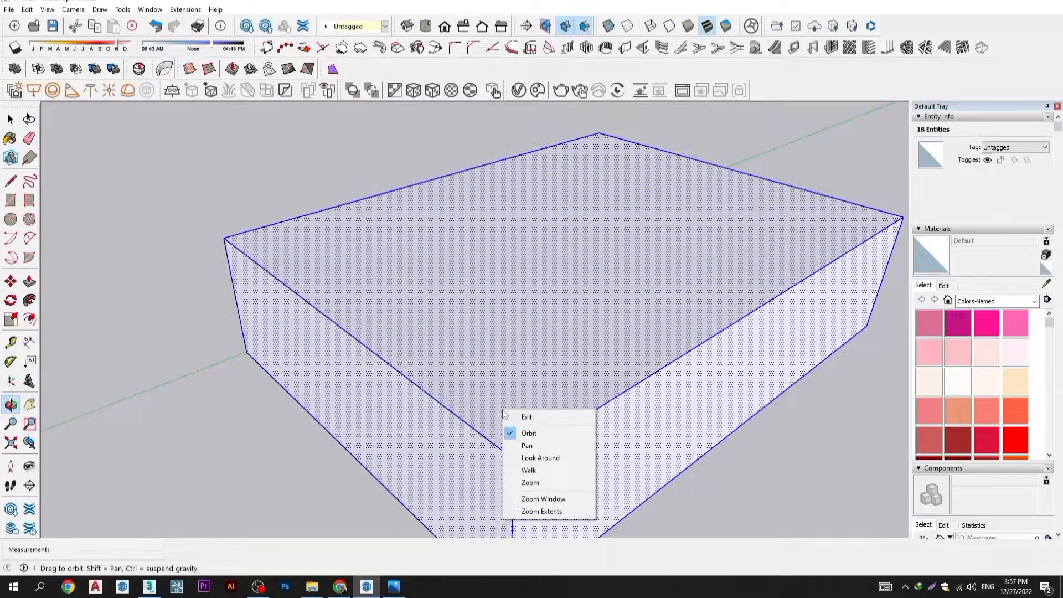
{"action": "right_click", "coordinate": [488, 393]}
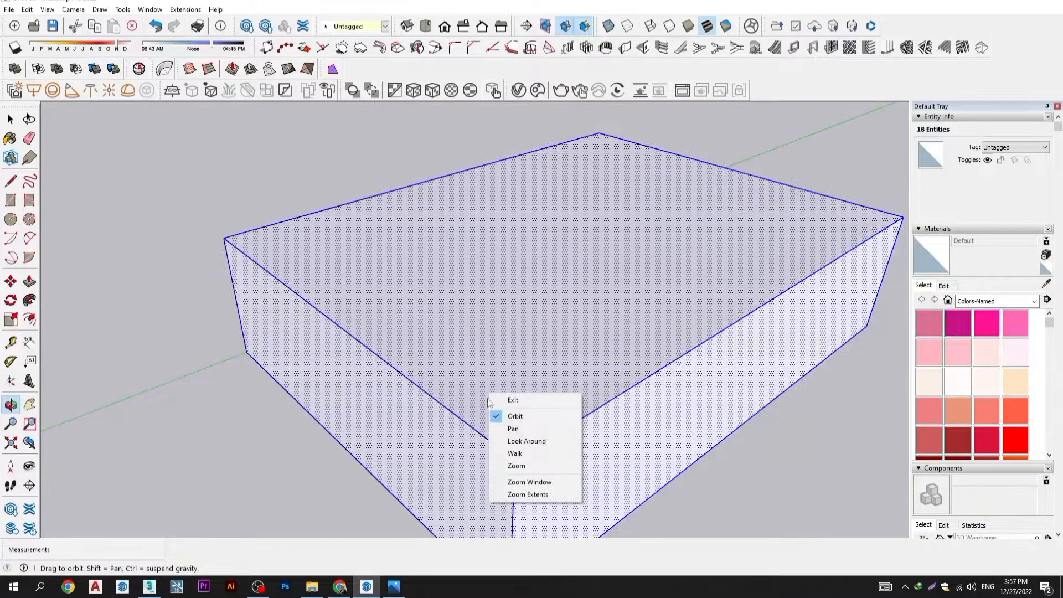
{"action": "left_click", "coordinate": [491, 400]}
{"action": "right_click", "coordinate": [486, 406]}
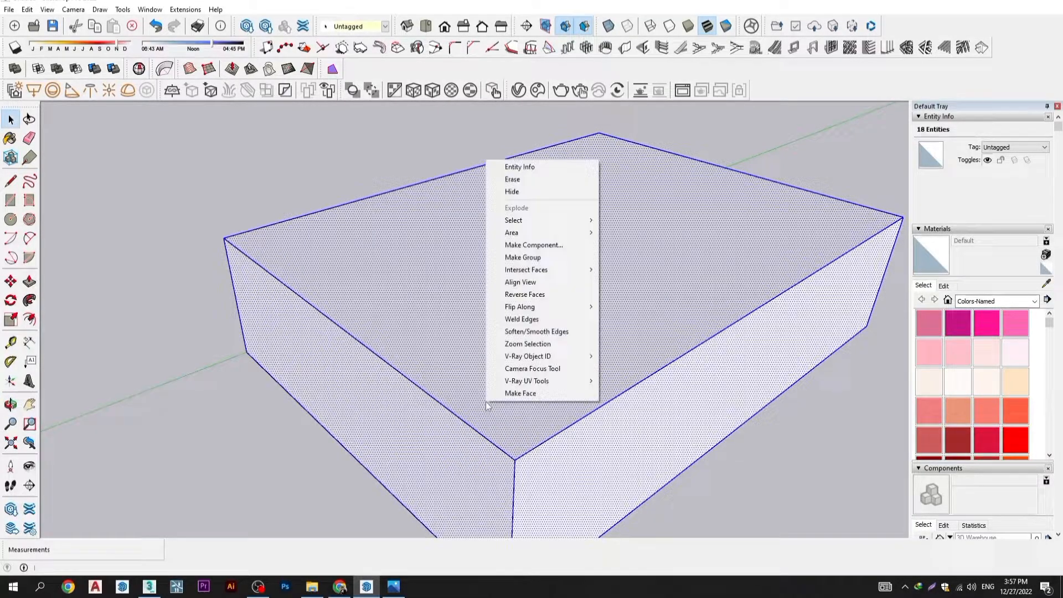
{"action": "left_click", "coordinate": [512, 265]}
{"action": "scroll", "coordinate": [512, 261], "scroll_direction": "down", "scroll_amount": 3}
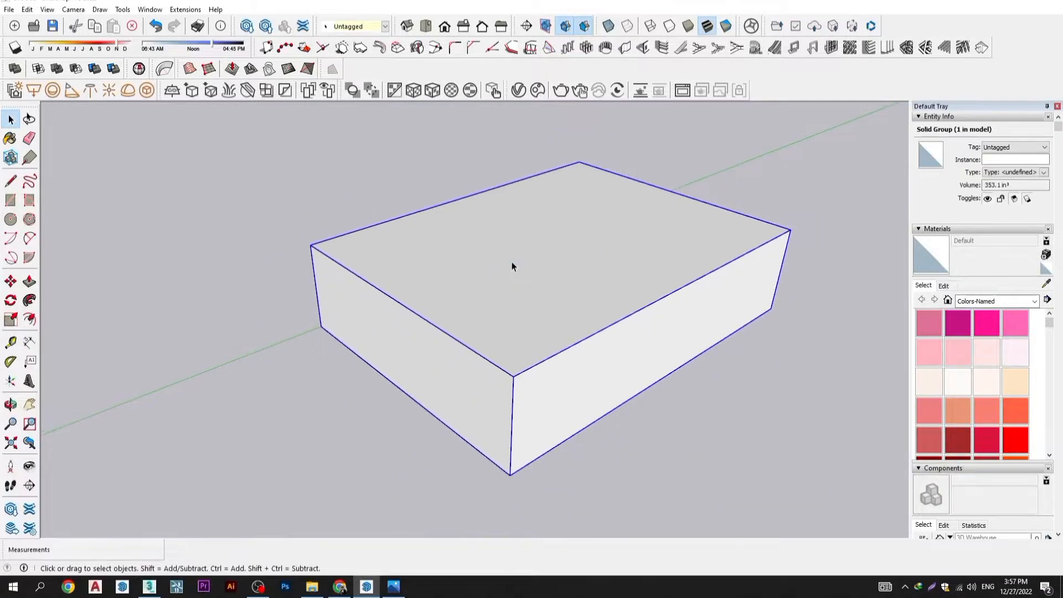
- Move the grouped box's lower corner to the origin, and undo both the move and the grouping
{"action": "scroll", "coordinate": [473, 349], "scroll_direction": "down", "scroll_amount": 2}
{"action": "key", "text": "m"}
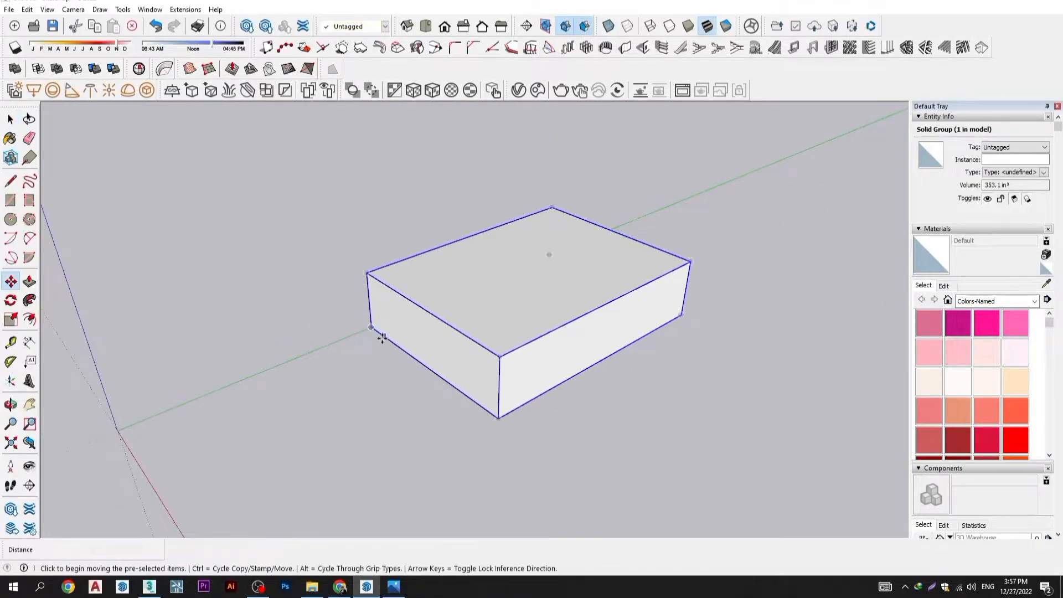
{"action": "left_click", "coordinate": [365, 332]}
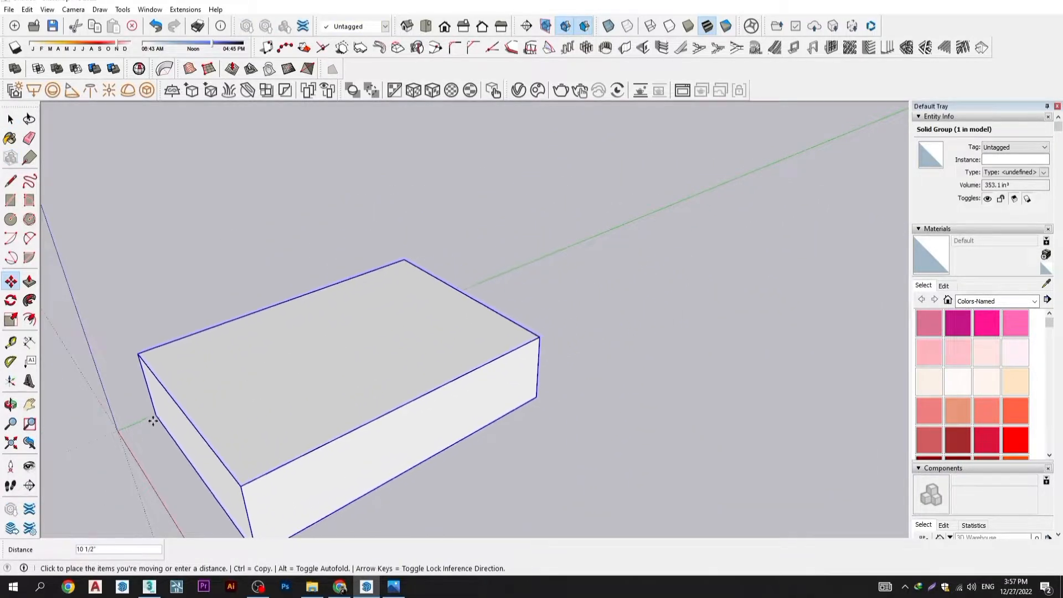
{"action": "left_click", "coordinate": [118, 434]}
{"action": "middle_click_drag", "start_coordinate": [225, 433], "coordinate": [237, 429]}
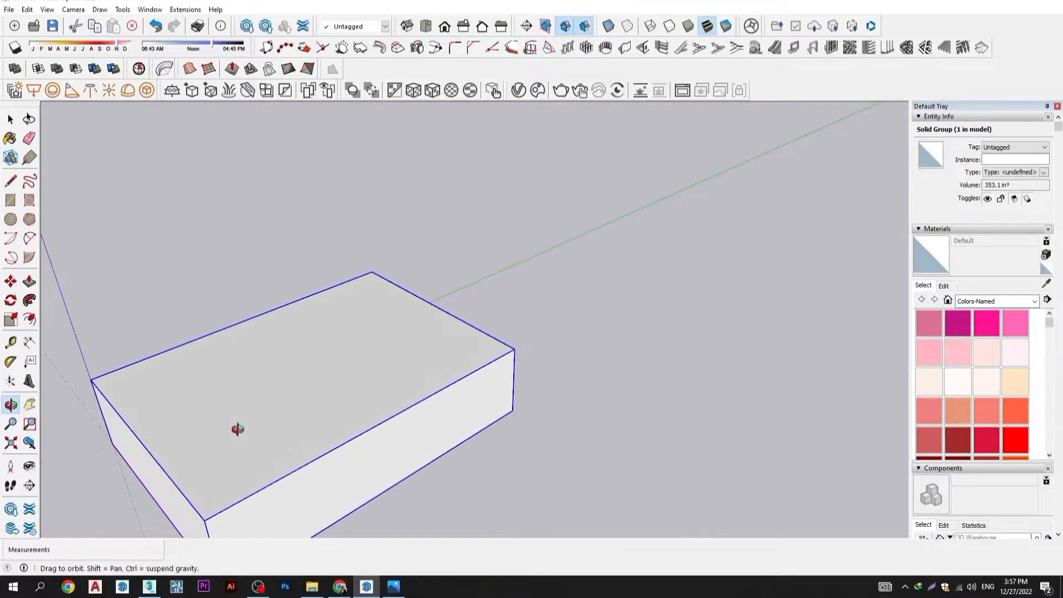
{"action": "key", "text": "ctrl+z"}
{"action": "key", "text": "ctrl+z"}
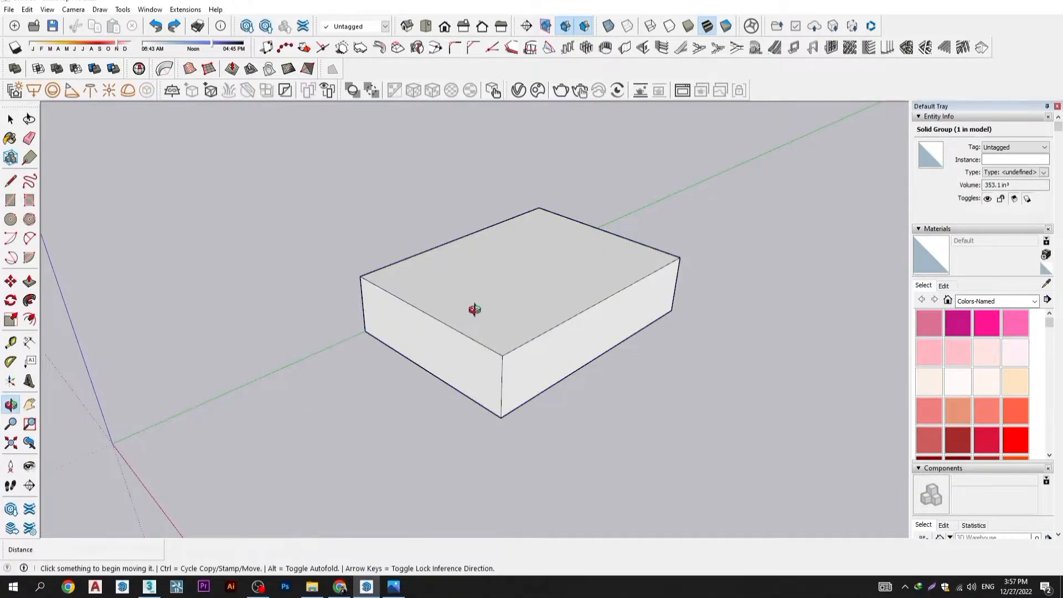
- Select only the ungrouped box's top face and try to move it upward from its corner
{"action": "key", "text": "space"}
{"action": "left_click", "coordinate": [486, 302]}
{"action": "scroll", "coordinate": [403, 312], "scroll_direction": "up", "scroll_amount": 2}
{"action": "scroll", "coordinate": [479, 299], "scroll_direction": "up", "scroll_amount": 1}
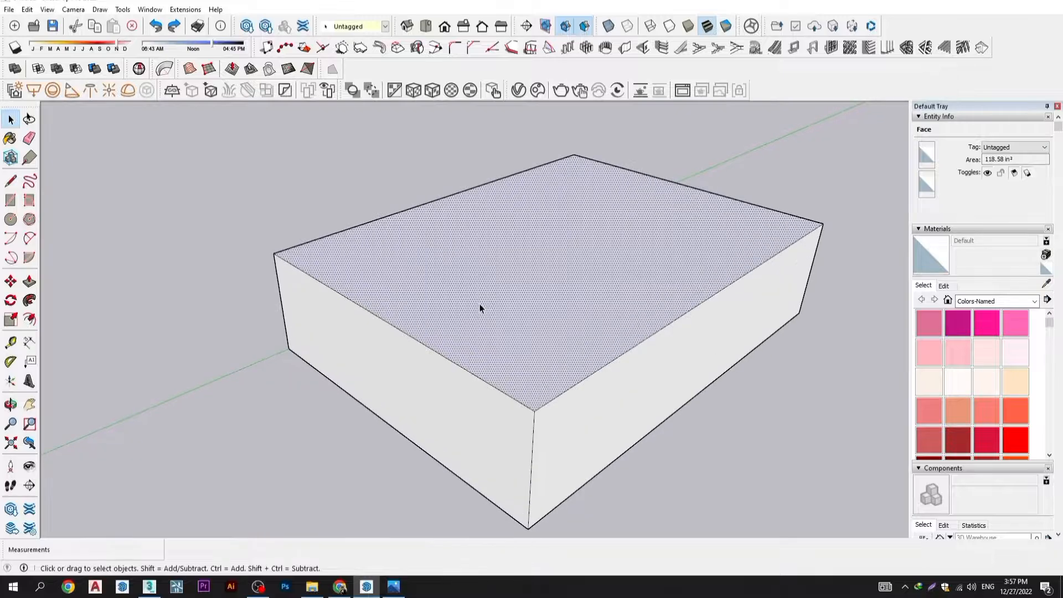
{"action": "left_click", "coordinate": [11, 282]}
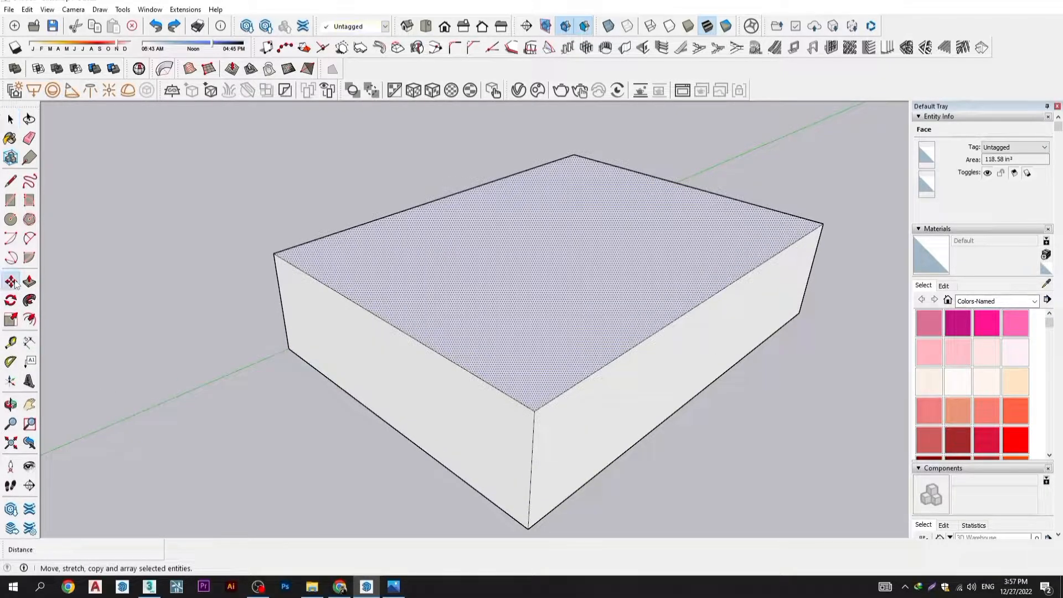
{"action": "left_click", "coordinate": [281, 253]}
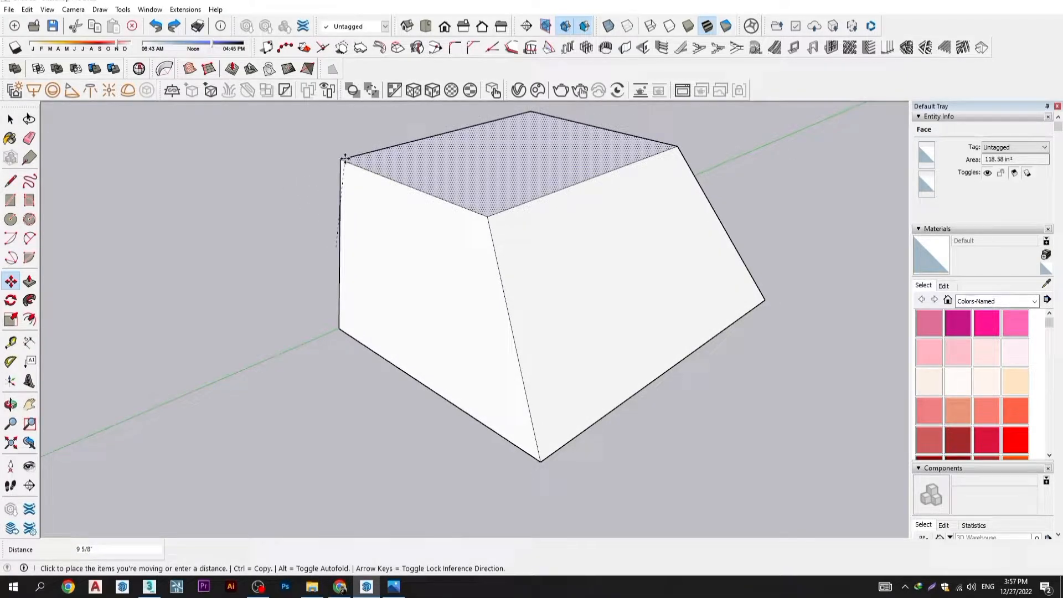
{"action": "key", "text": "Escape"}
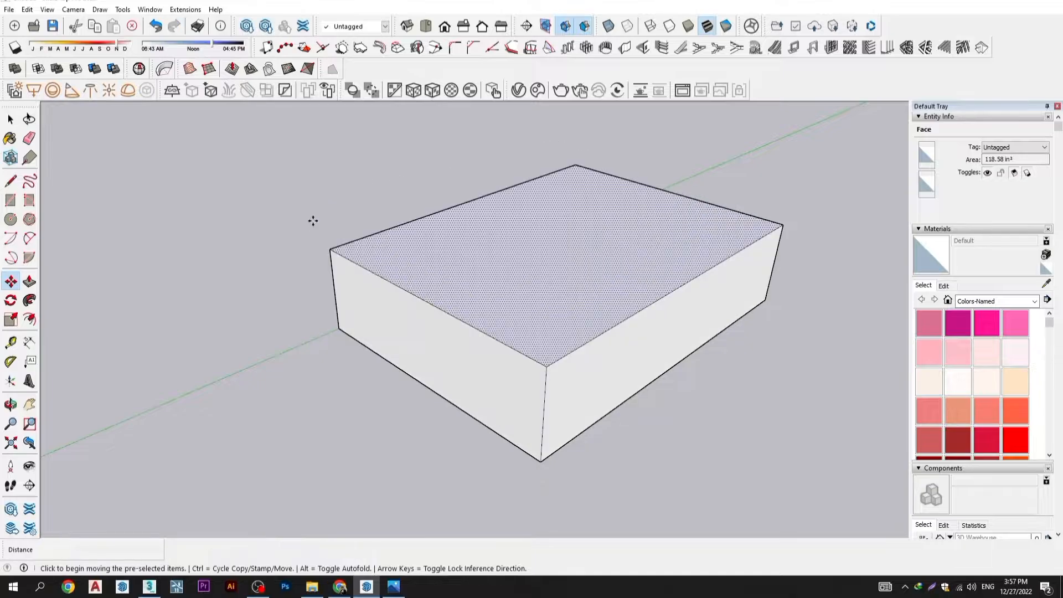
- Select all connected faces and edges of the box and turn them into a group
{"action": "key", "text": "space"}
{"action": "triple_click", "coordinate": [379, 310]}
{"action": "right_click", "coordinate": [393, 339]}
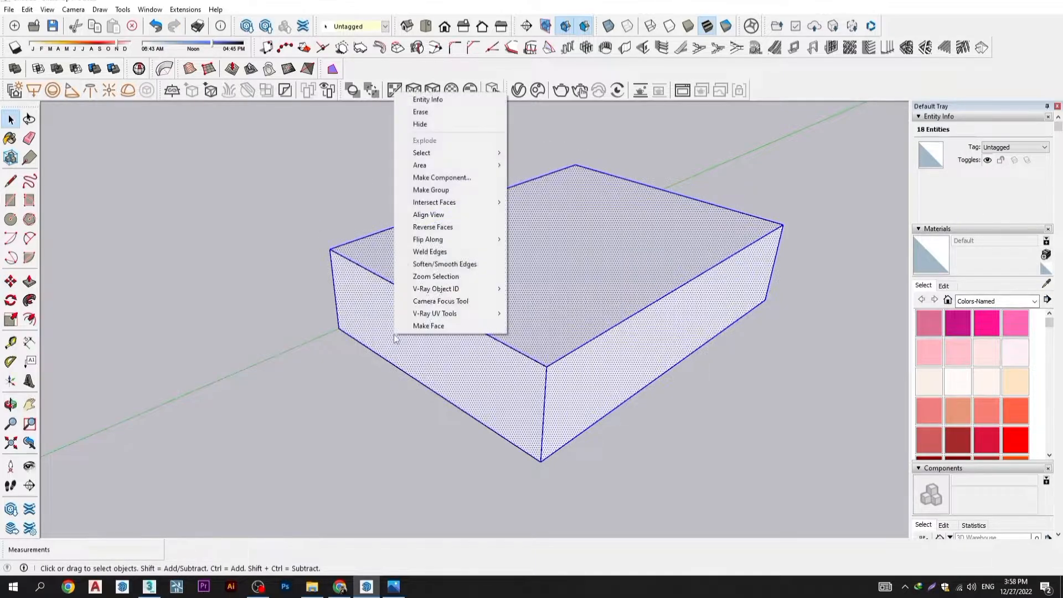
{"action": "left_click", "coordinate": [438, 203]}
- Try to move the grouped box along the green axis, picking it up by its lower corner
{"action": "scroll", "coordinate": [334, 328], "scroll_direction": "down", "scroll_amount": 2}
{"action": "key", "text": "m"}
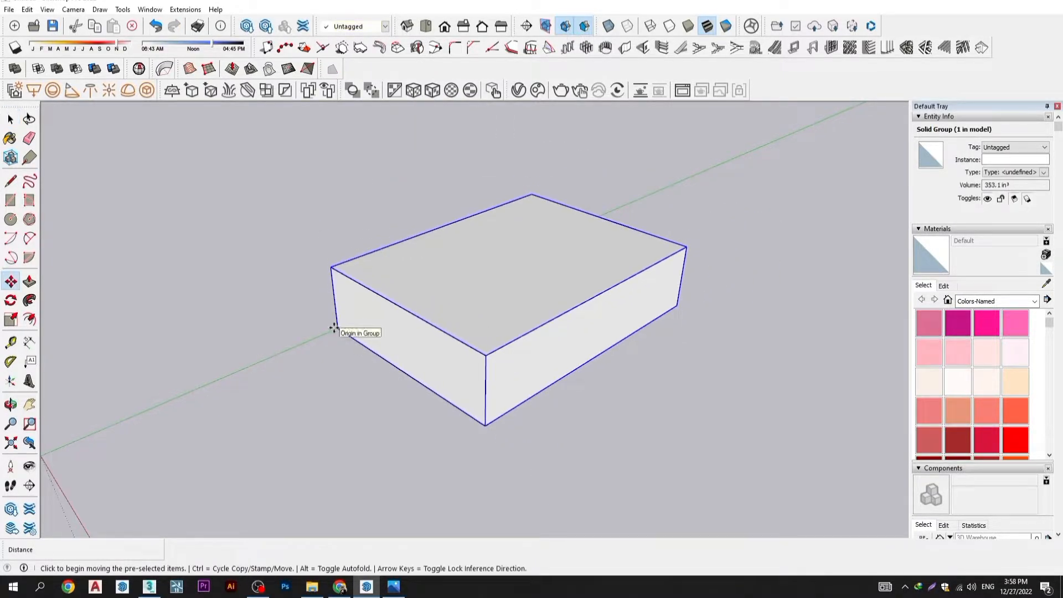
{"action": "left_click", "coordinate": [334, 329]}
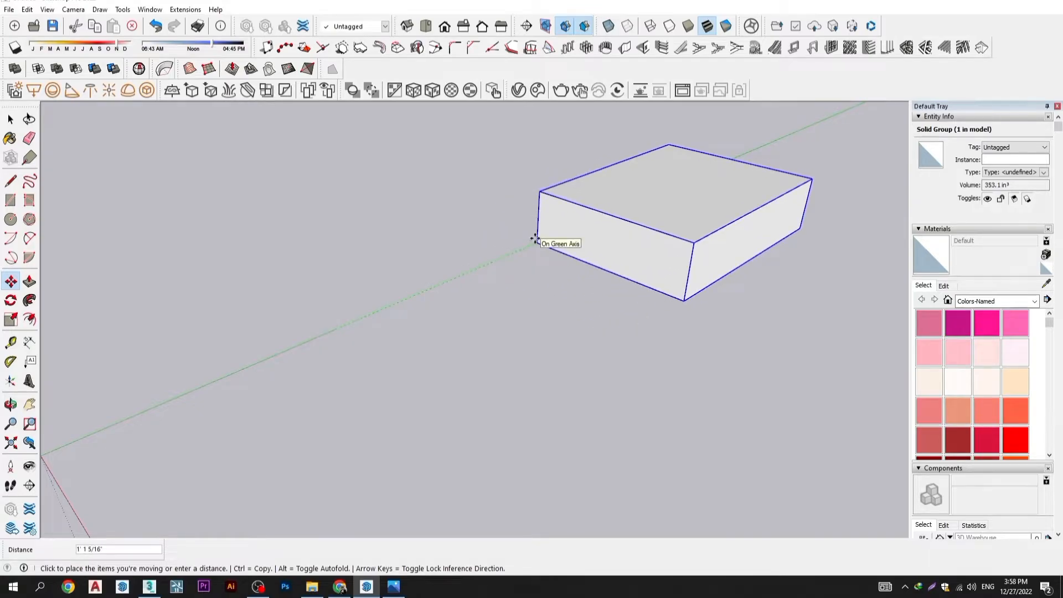
{"action": "scroll", "coordinate": [216, 391], "scroll_direction": "down", "scroll_amount": 1}
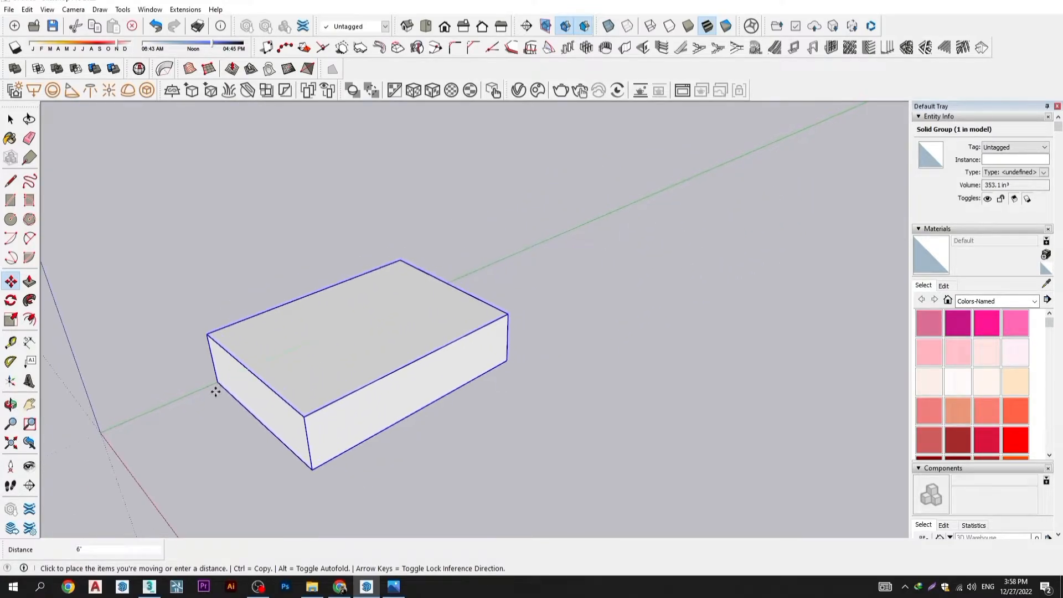
{"action": "key", "text": "Escape"}
- Move the grouped box so its near lower corner on the green axis sits at the origin
{"action": "key", "text": "o"}
{"action": "left_click_drag", "start_coordinate": [267, 448], "coordinate": [405, 399]}
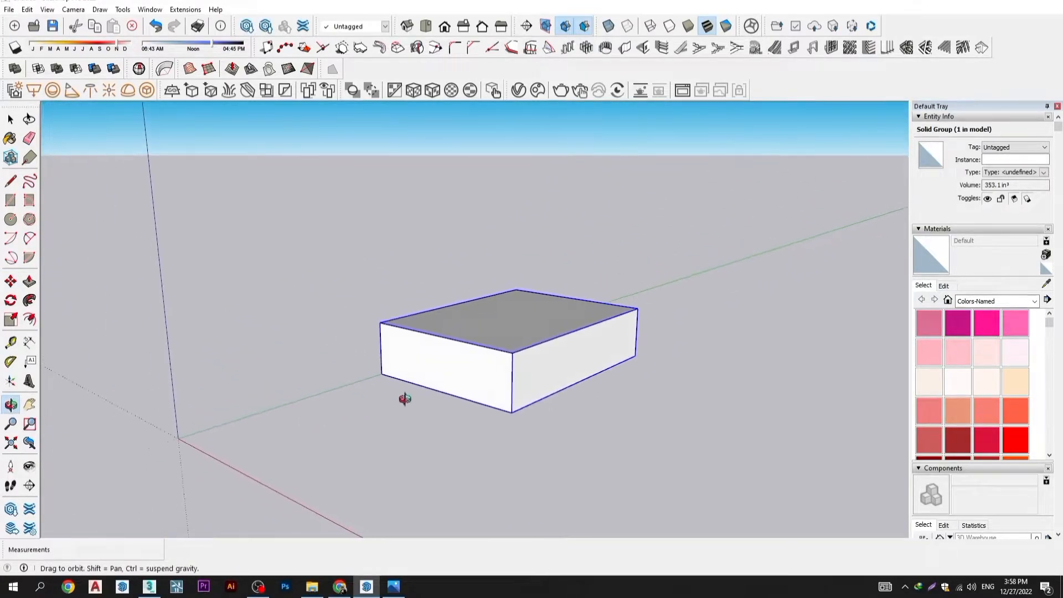
{"action": "key", "text": "space"}
{"action": "scroll", "coordinate": [417, 365], "scroll_direction": "down", "scroll_amount": 2}
{"action": "key", "text": "m"}
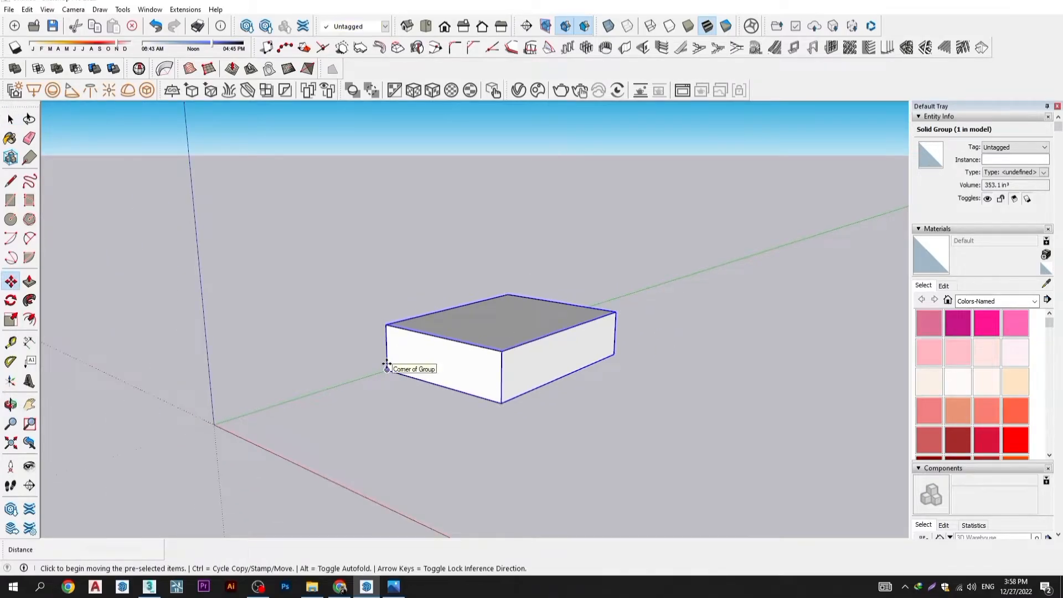
{"action": "left_click", "coordinate": [386, 367]}
{"action": "left_click", "coordinate": [214, 424]}
{"action": "key", "text": "space"}
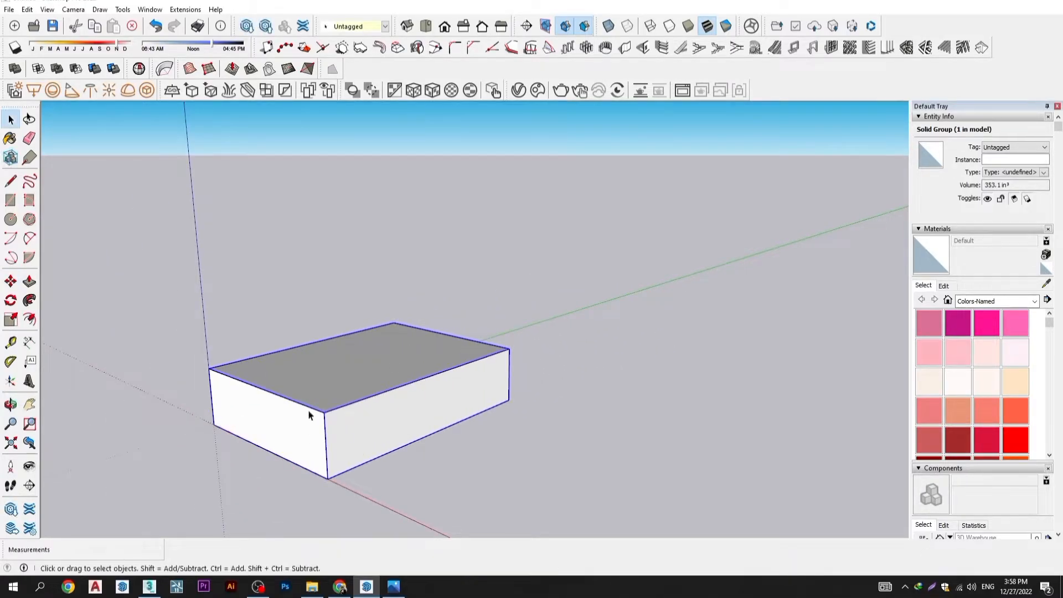
- Scale the grouped box to about 0.41 along the green axis, and shorten it along the red axis toward the origin
{"action": "key", "text": "o"}
{"action": "mouse_move", "coordinate": [309, 415]}
{"action": "left_mouse_down"}
{"action": "mouse_move", "coordinate": [392, 431]}
{"action": "mouse_move", "coordinate": [315, 467]}
{"action": "mouse_move", "coordinate": [441, 474]}
{"action": "mouse_move", "coordinate": [295, 399]}
{"action": "left_mouse_up"}
{"action": "key", "text": "m"}
{"action": "scroll", "coordinate": [295, 424], "scroll_direction": "up", "scroll_amount": 2}
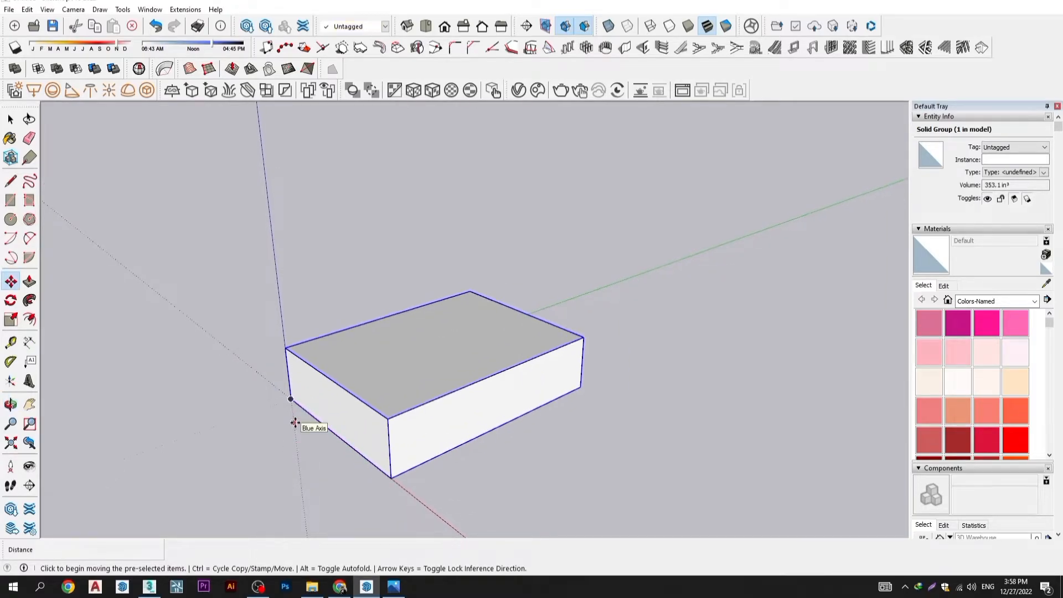
{"action": "scroll", "coordinate": [289, 400], "scroll_direction": "up", "scroll_amount": 1}
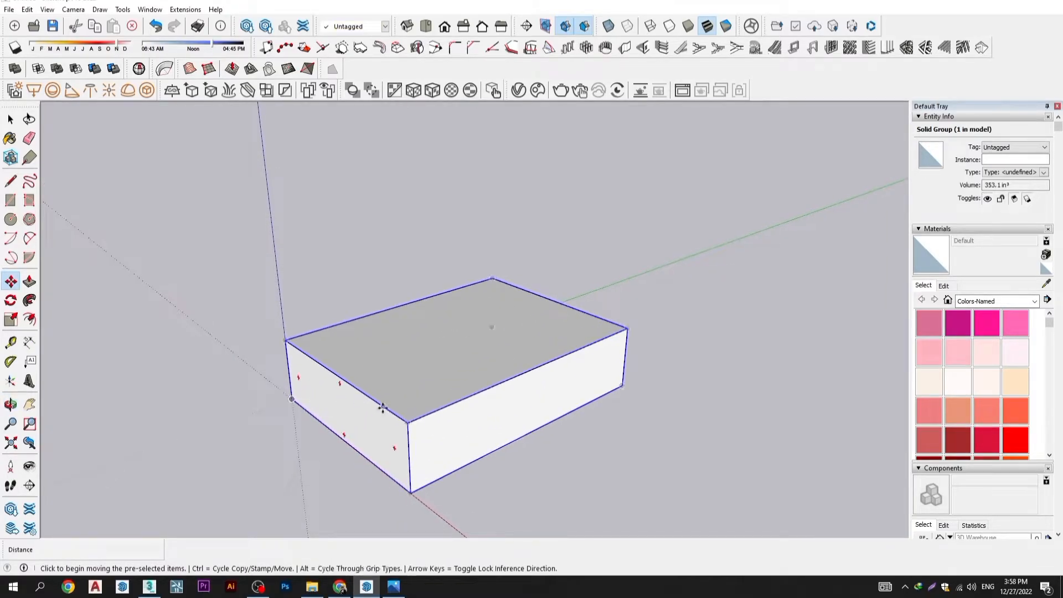
{"action": "key", "text": "s"}
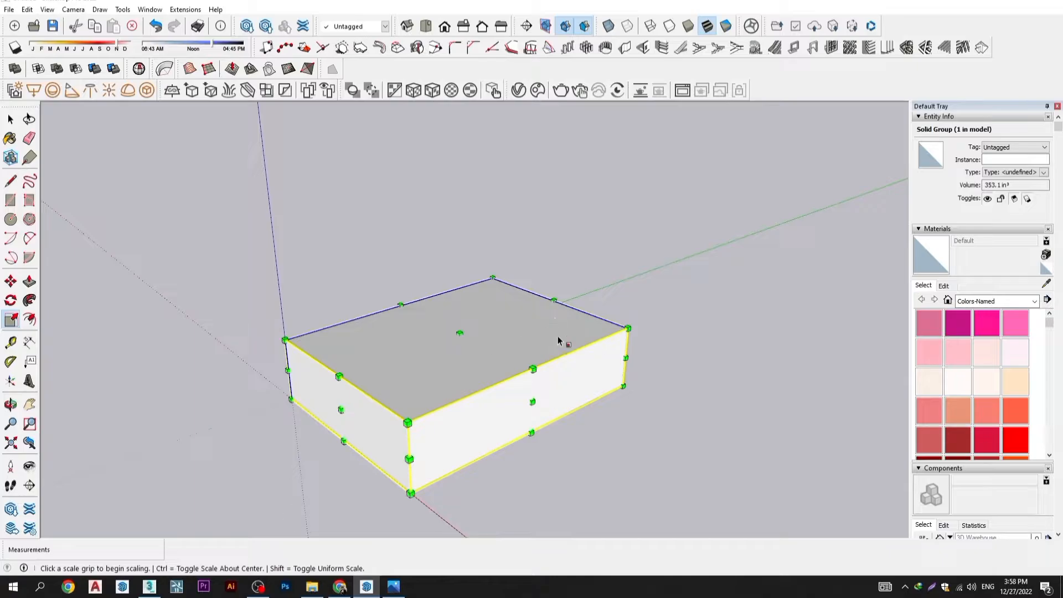
{"action": "left_click_drag", "start_coordinate": [552, 328], "coordinate": [353, 443]}
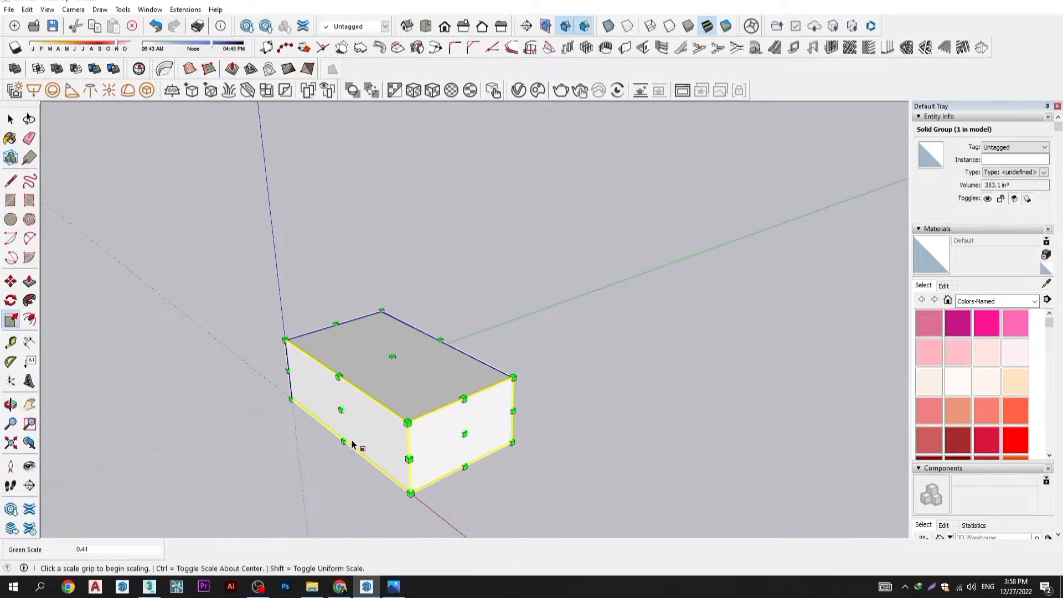
{"action": "left_click_drag", "start_coordinate": [456, 440], "coordinate": [413, 429]}
{"action": "key", "text": "space"}
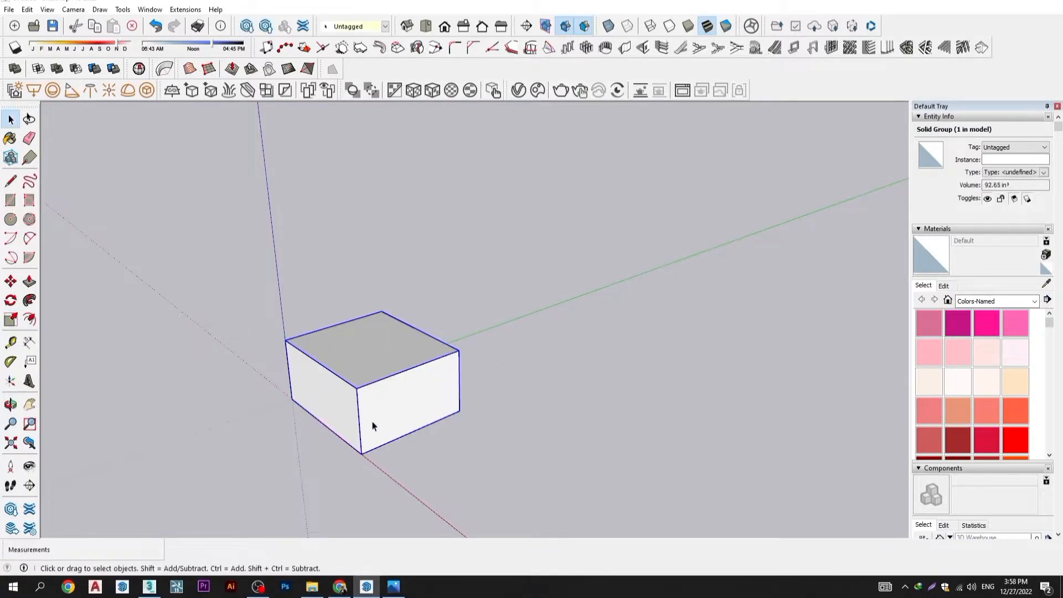
- Copy the box with the Move tool about 11 1/2" along the green axis, starting from its corner at the origin
{"action": "key", "text": "m"}
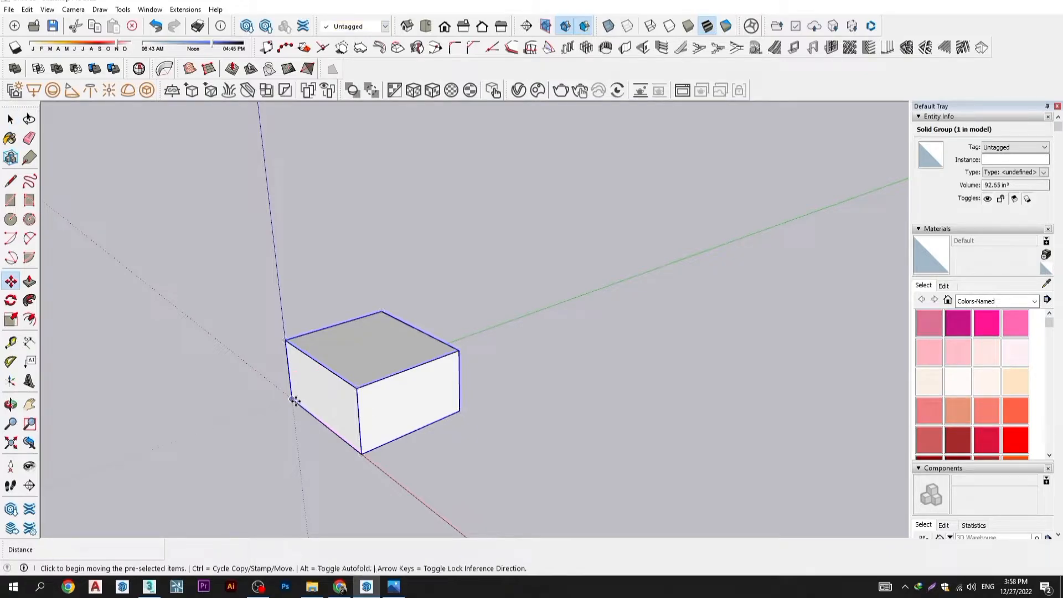
{"action": "scroll", "coordinate": [288, 400], "scroll_direction": "up", "scroll_amount": 1}
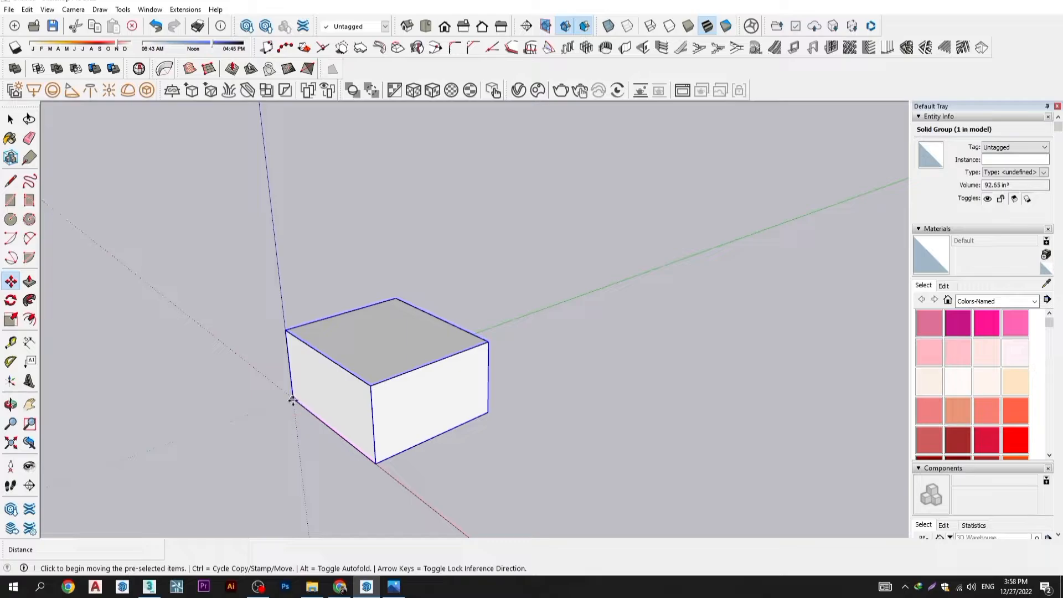
{"action": "left_click", "coordinate": [293, 400]}
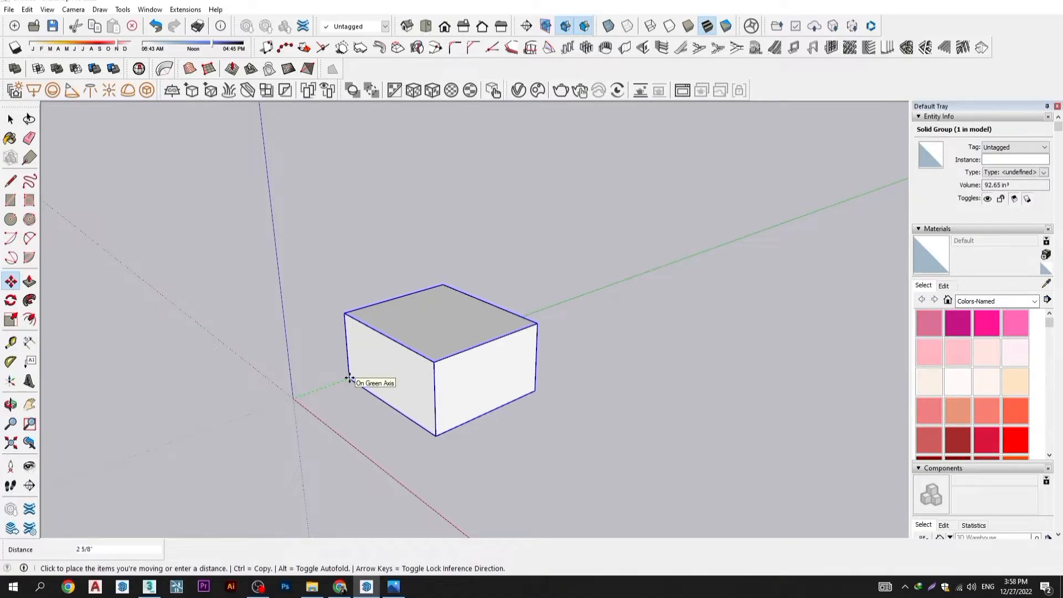
{"action": "key", "text": "ctrl"}
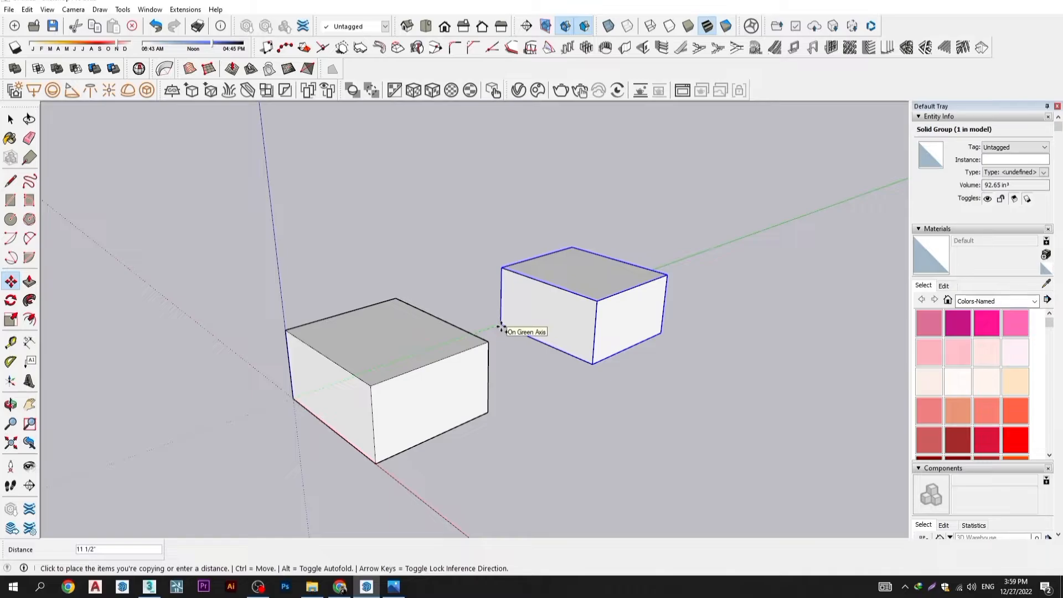
{"action": "left_click", "coordinate": [501, 327]}
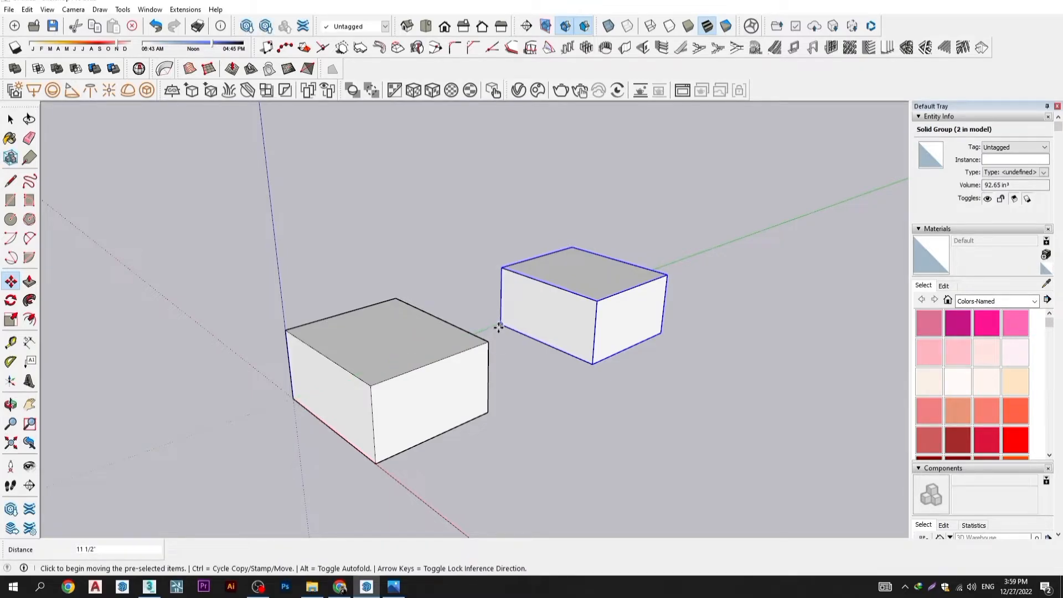
- Make another copy of the copied box farther along the green axis with the Move tool
{"action": "scroll", "coordinate": [493, 342], "scroll_direction": "down", "scroll_amount": 1}
{"action": "left_click", "coordinate": [513, 294]}
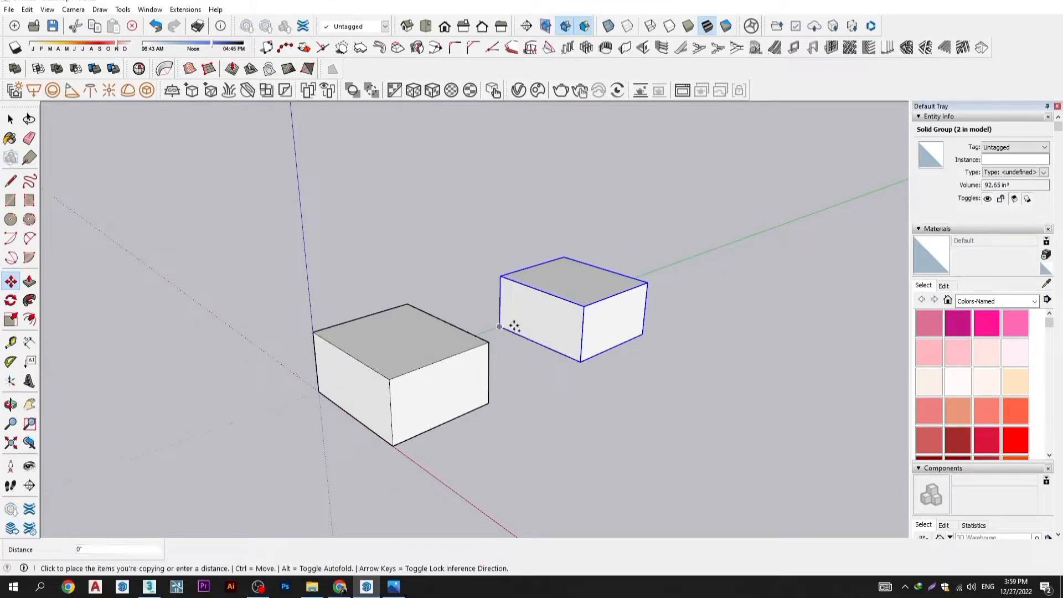
{"action": "key", "text": "ctrl"}
{"action": "left_click", "coordinate": [618, 295]}
{"action": "key", "text": "space"}
- Select the two boxes farthest from the origin and copy them together farther along the green axis
{"action": "left_click_drag", "start_coordinate": [720, 238], "coordinate": [624, 387]}
{"action": "scroll", "coordinate": [590, 374], "scroll_direction": "down", "scroll_amount": 2}
{"action": "key", "text": "m"}
{"action": "left_click", "coordinate": [573, 384]}
{"action": "key", "text": "ctrl"}
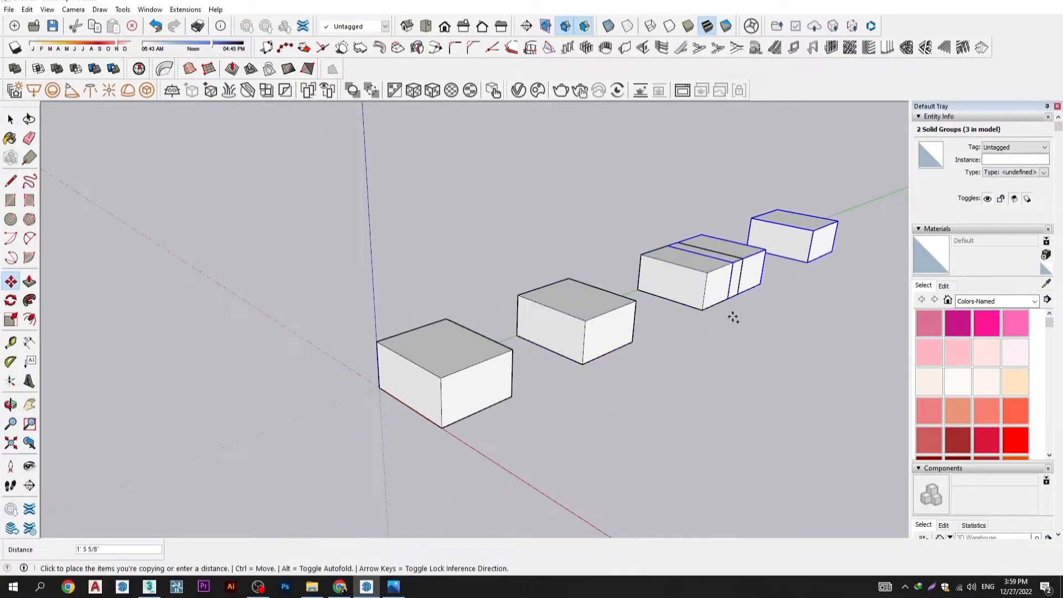
{"action": "left_click", "coordinate": [792, 284]}
{"action": "key", "text": "space"}
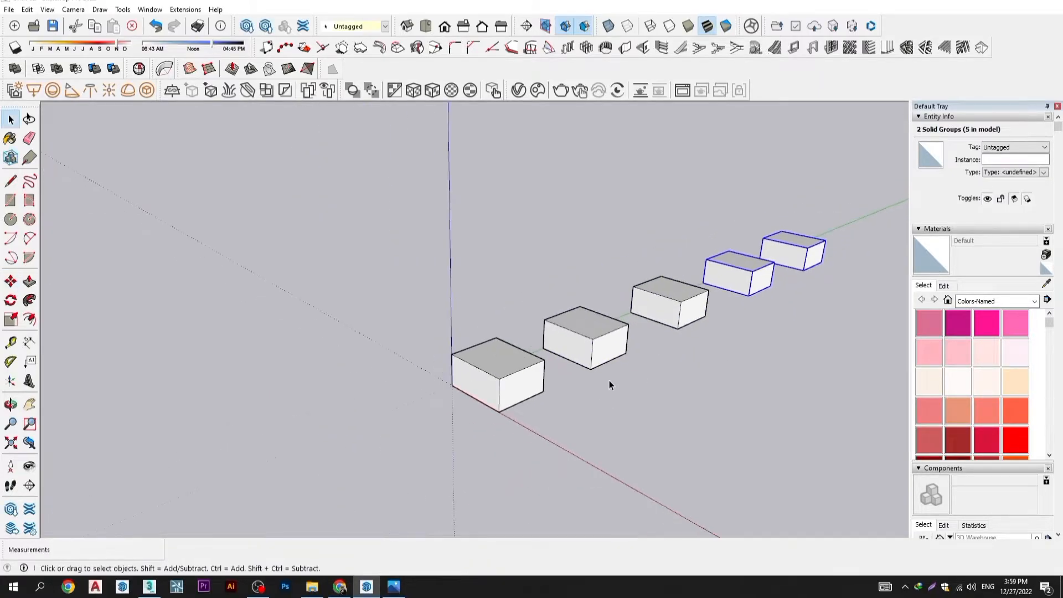
- Select the three farthest boxes, copy them together farther along the row, and clear the selection
{"action": "middle_click_drag", "start_coordinate": [609, 380], "coordinate": [326, 407]}
{"action": "left_click_drag", "start_coordinate": [747, 242], "coordinate": [716, 278]}
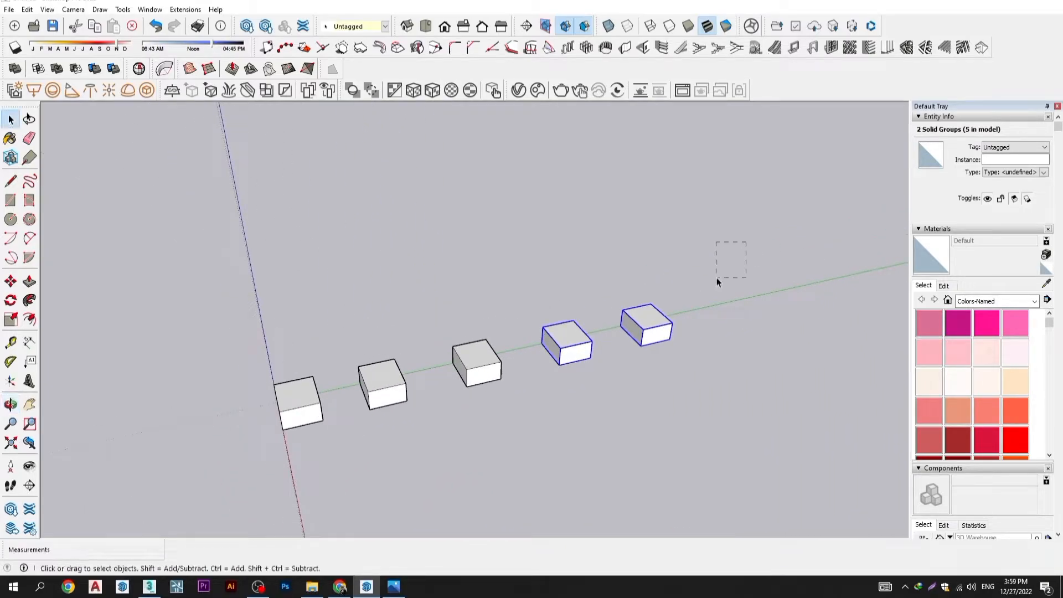
{"action": "key", "text": "m"}
{"action": "key", "text": "ctrl"}
{"action": "left_click", "coordinate": [399, 438]}
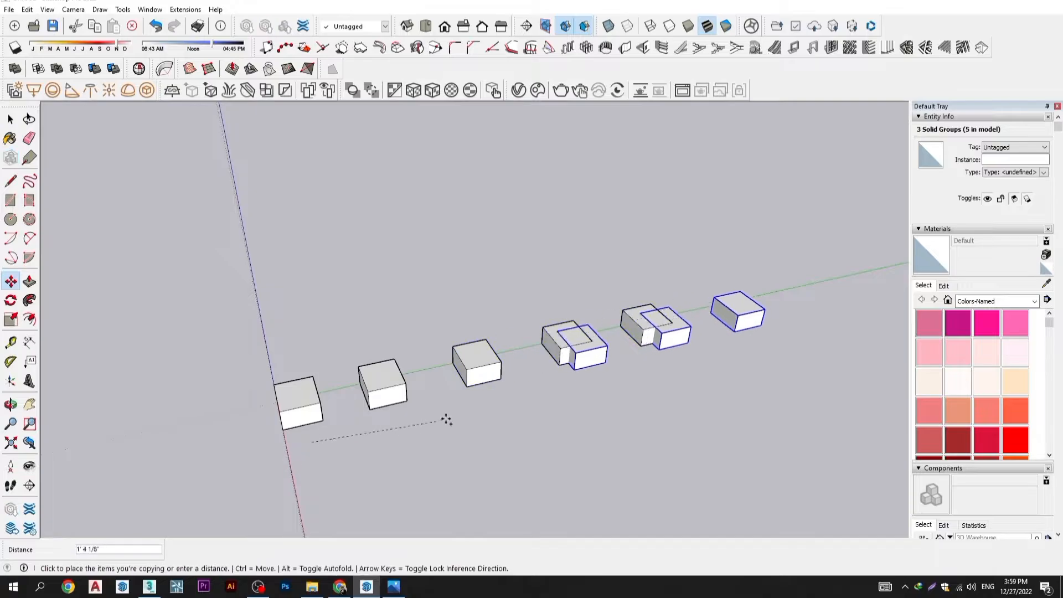
{"action": "left_click", "coordinate": [620, 367]}
{"action": "middle_click_drag", "start_coordinate": [620, 367], "coordinate": [662, 368]}
{"action": "key", "text": "space"}
{"action": "left_click", "coordinate": [602, 400]}
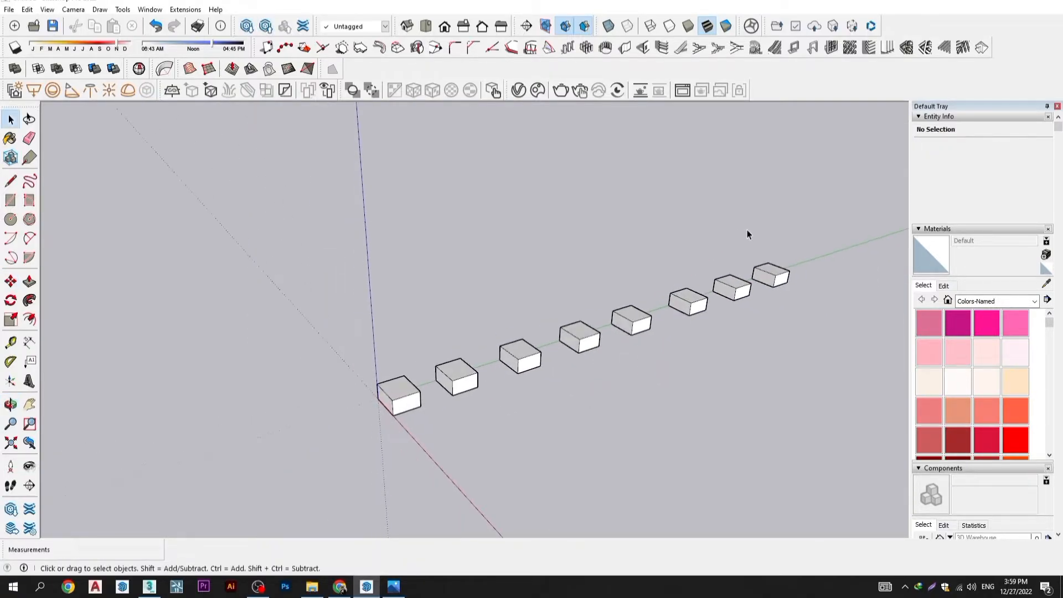
- Delete all the box copies along the green axis, keeping only the box at the origin
{"action": "scroll", "coordinate": [797, 224], "scroll_direction": "up", "scroll_amount": 2}
{"action": "left_click_drag", "start_coordinate": [403, 516], "coordinate": [408, 456]}
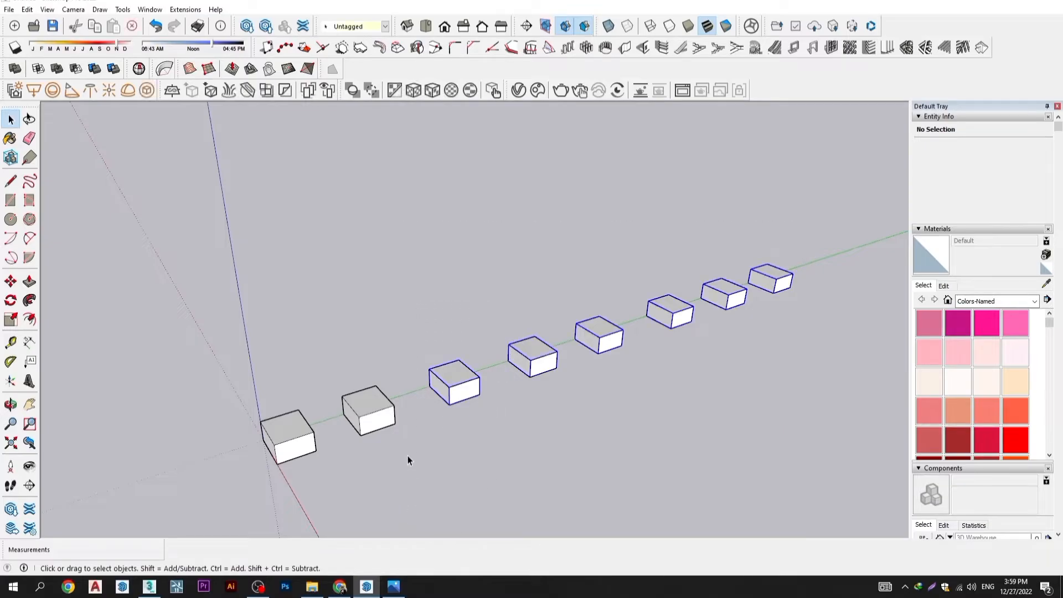
{"action": "scroll", "coordinate": [408, 456], "scroll_direction": "down", "scroll_amount": 1}
{"action": "key", "text": "Delete"}
{"action": "scroll", "coordinate": [371, 456], "scroll_direction": "up", "scroll_amount": 1}
{"action": "scroll", "coordinate": [307, 452], "scroll_direction": "up", "scroll_amount": 2}
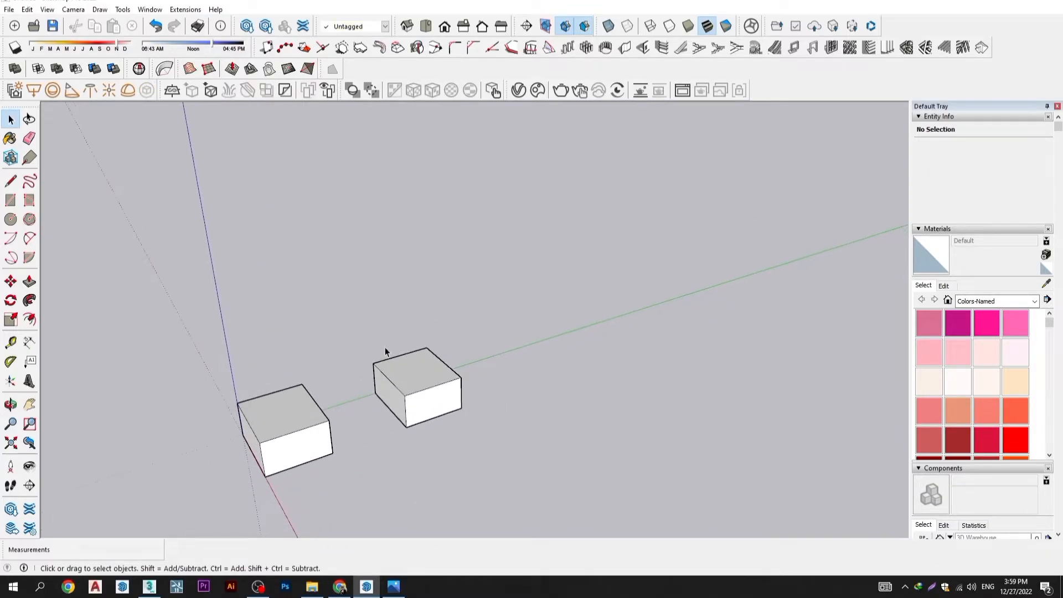
{"action": "middle_click_drag", "start_coordinate": [440, 389], "coordinate": [594, 366]}
{"action": "scroll", "coordinate": [596, 382], "scroll_direction": "up", "scroll_amount": 1}
{"action": "left_click", "coordinate": [595, 390]}
{"action": "key", "text": "Delete"}
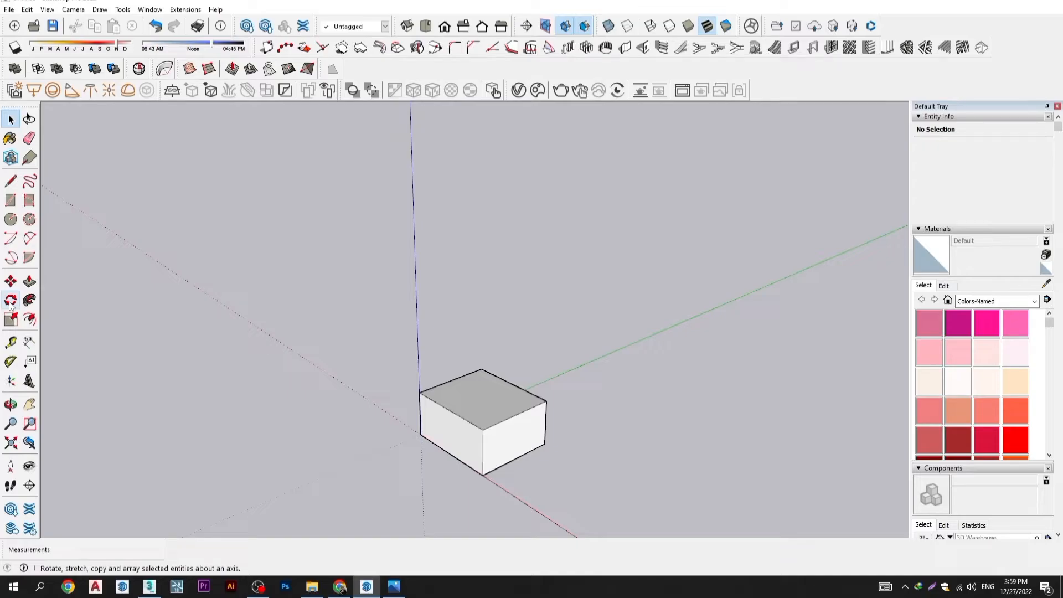
- Rotate the box group 50 degrees about the vertical axis, centred on its top face and starting from the red axis direction
{"action": "left_click", "coordinate": [500, 431]}
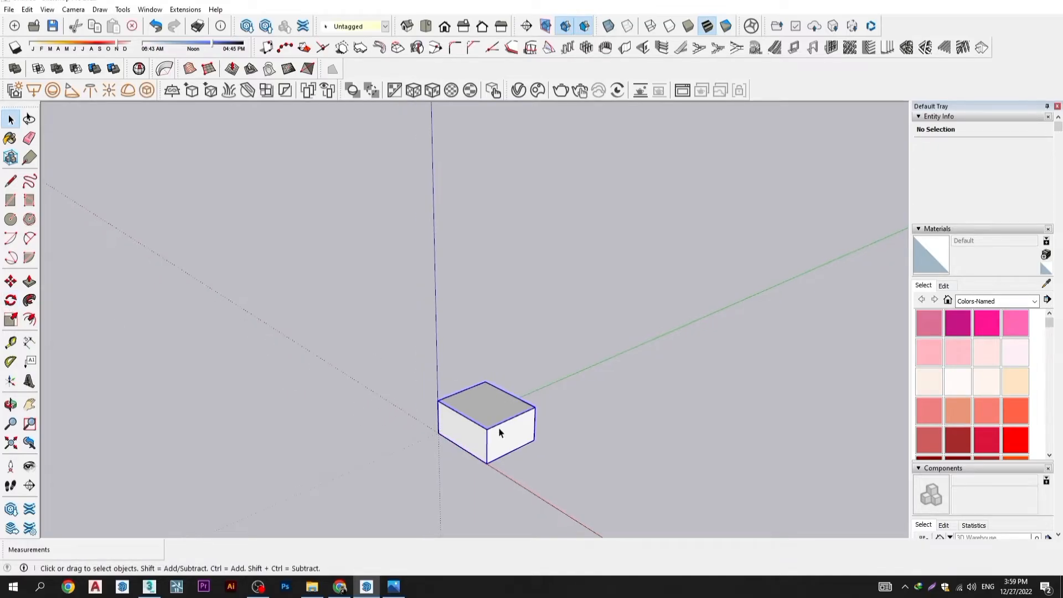
{"action": "middle_click_drag", "start_coordinate": [501, 430], "coordinate": [364, 419]}
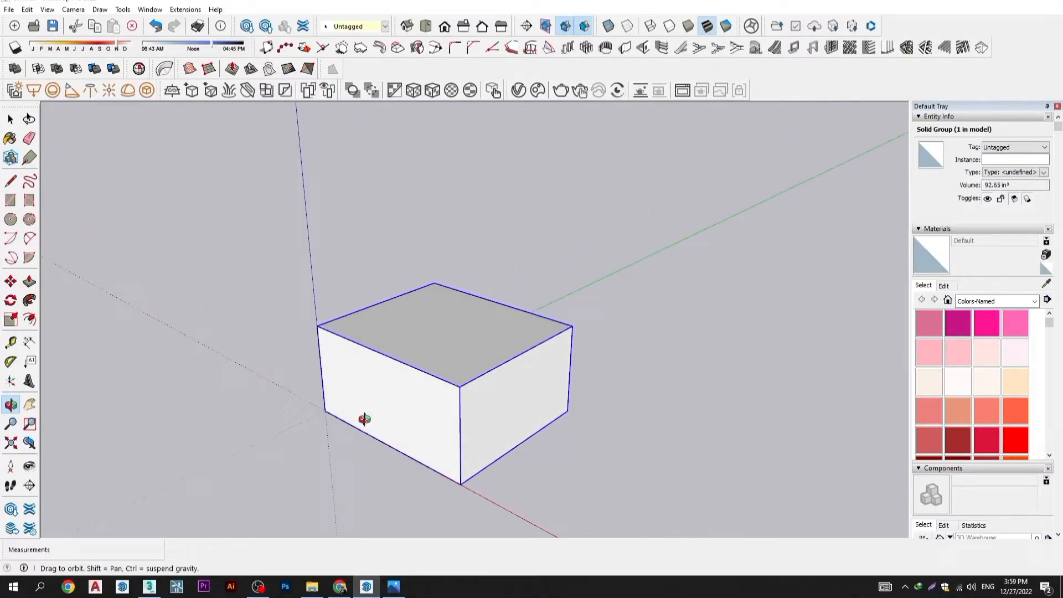
{"action": "left_click", "coordinate": [10, 301]}
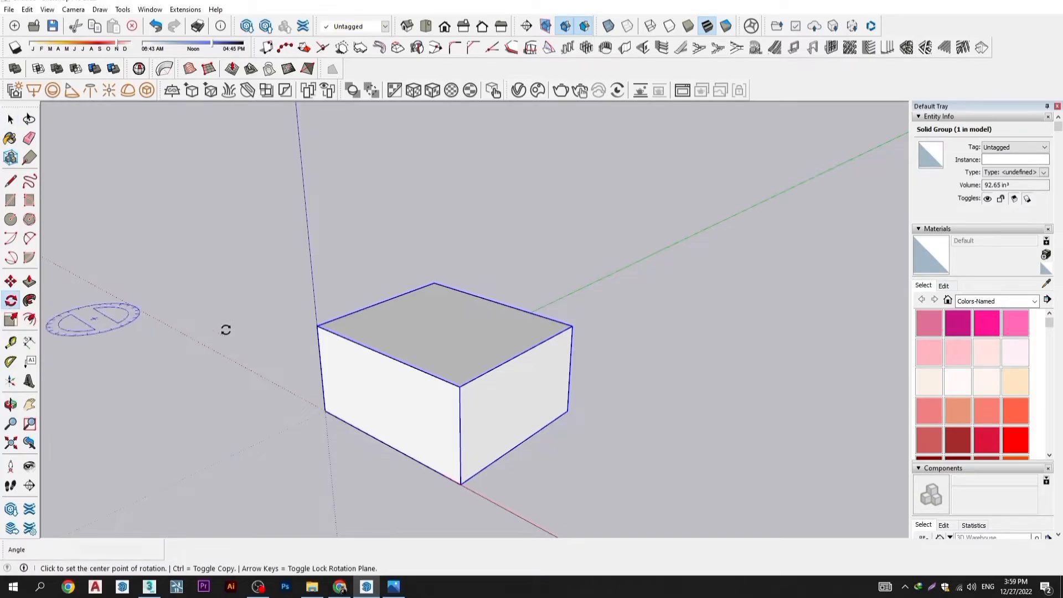
{"action": "left_click", "coordinate": [447, 329]}
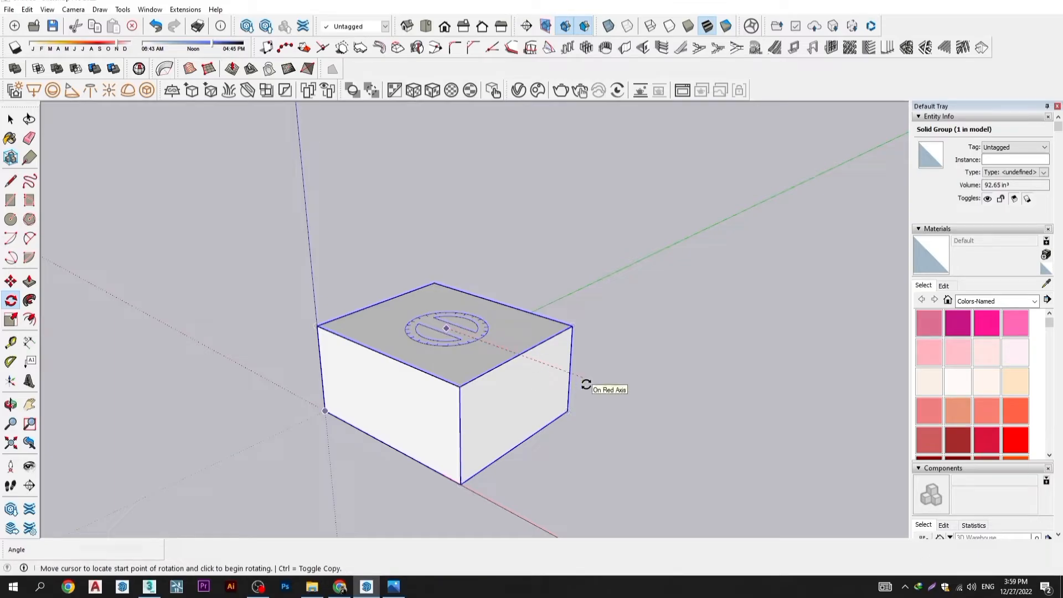
{"action": "left_click", "coordinate": [584, 383]}
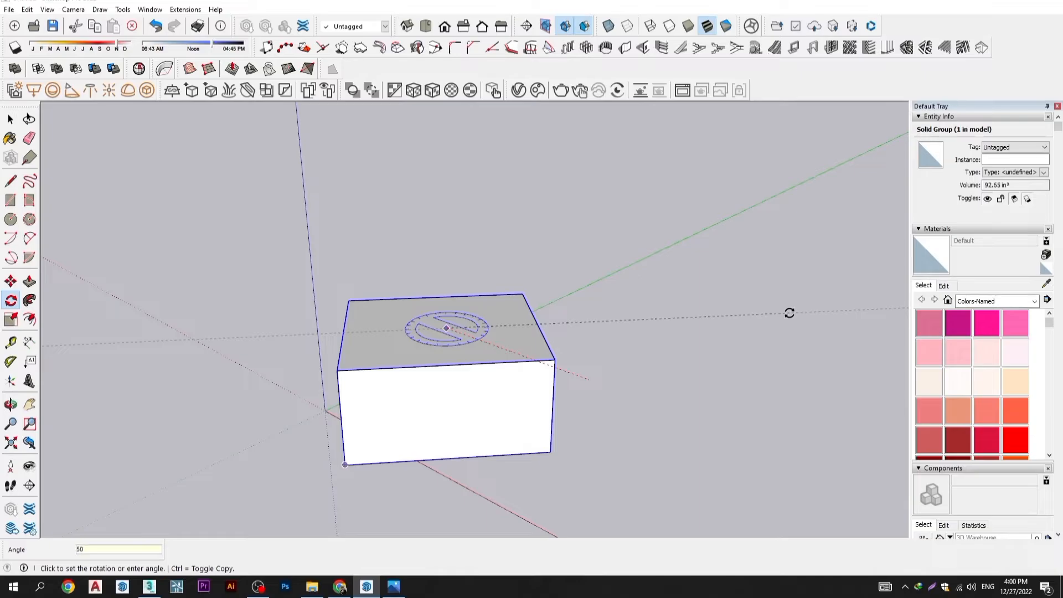
{"action": "key", "text": "Return"}
- Move the rotated box by its nearest bottom corner so that this corner sits on the axes origin
{"action": "scroll", "coordinate": [437, 426], "scroll_direction": "up", "scroll_amount": 3}
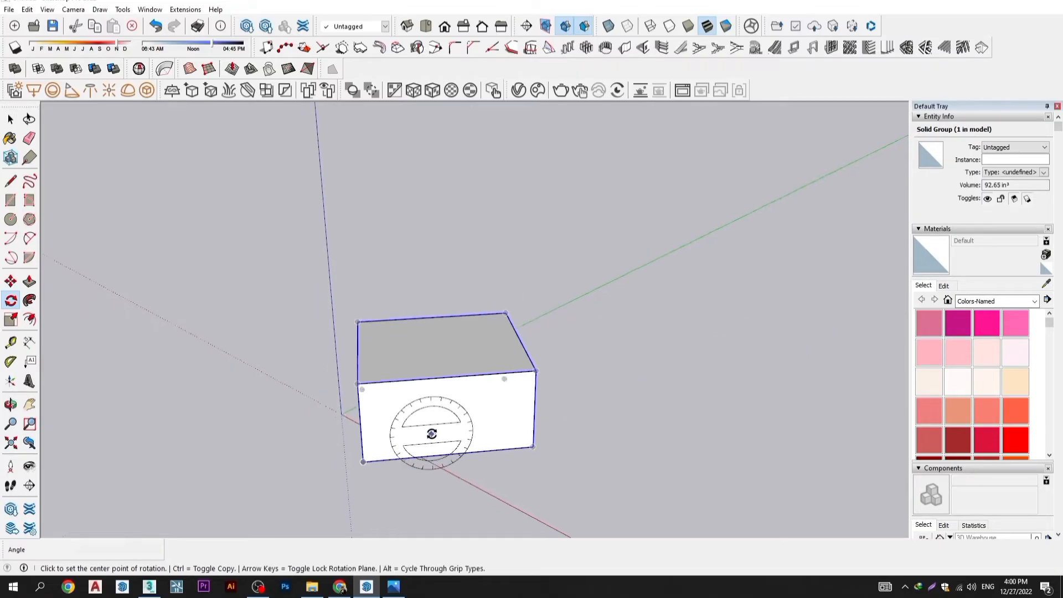
{"action": "middle_click_drag", "start_coordinate": [454, 425], "coordinate": [509, 283]}
{"action": "scroll", "coordinate": [493, 325], "scroll_direction": "up", "scroll_amount": 3}
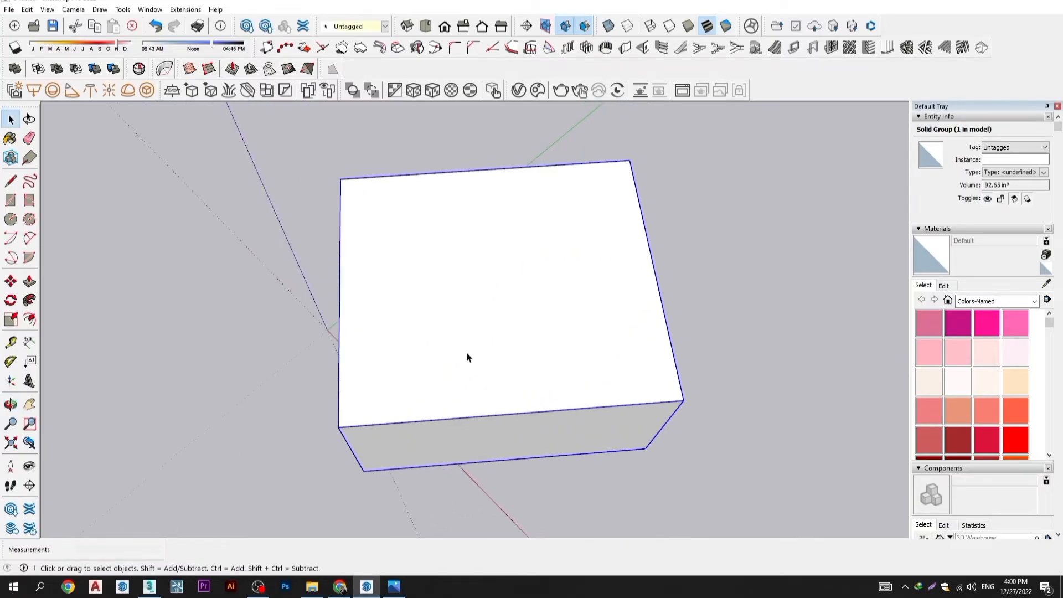
{"action": "scroll", "coordinate": [467, 355], "scroll_direction": "down", "scroll_amount": 3}
{"action": "middle_click_drag", "start_coordinate": [467, 355], "coordinate": [434, 458]}
{"action": "scroll", "coordinate": [434, 462], "scroll_direction": "up", "scroll_amount": 3}
{"action": "key", "text": "m"}
{"action": "left_click", "coordinate": [434, 468]}
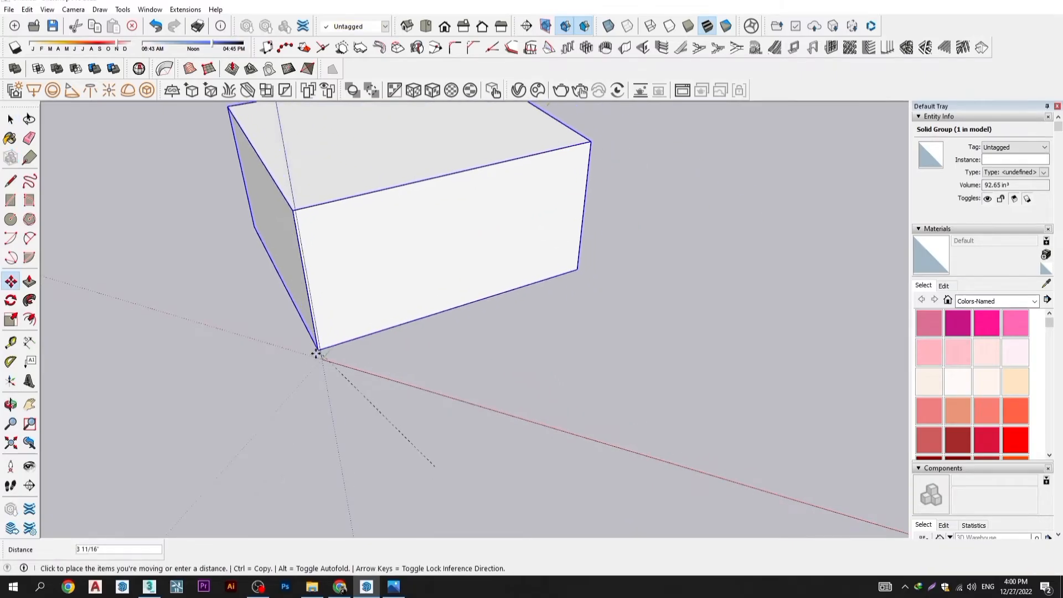
{"action": "left_click", "coordinate": [336, 361]}
- Rotate the box group by another 50 degrees in the horizontal plane around a centre point on its top face
{"action": "middle_click_drag", "start_coordinate": [394, 371], "coordinate": [109, 340]}
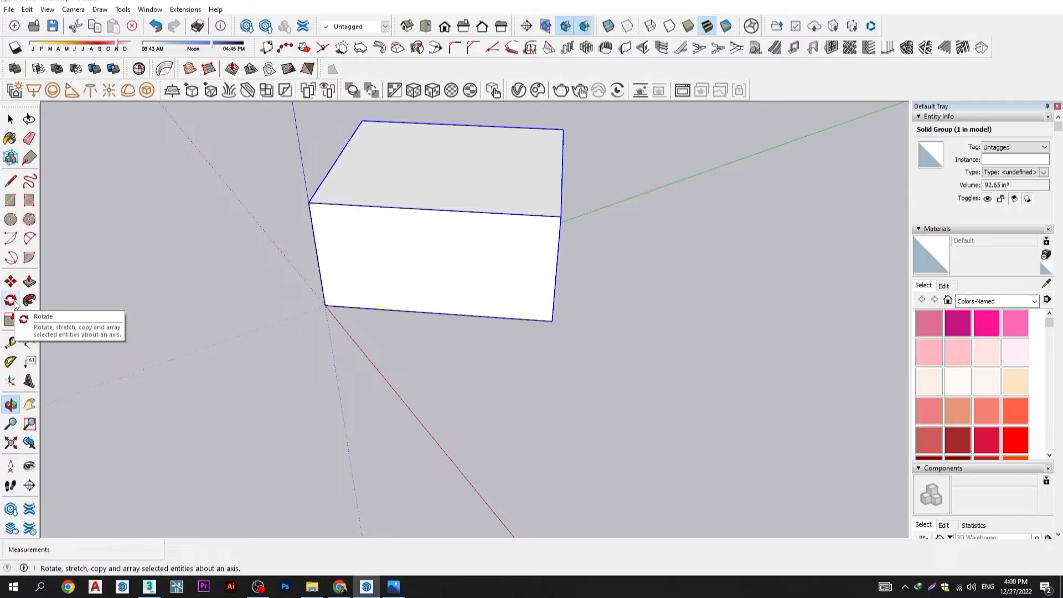
{"action": "key", "text": "space"}
{"action": "scroll", "coordinate": [426, 257], "scroll_direction": "up", "scroll_amount": 3}
{"action": "scroll", "coordinate": [435, 389], "scroll_direction": "down", "scroll_amount": 3}
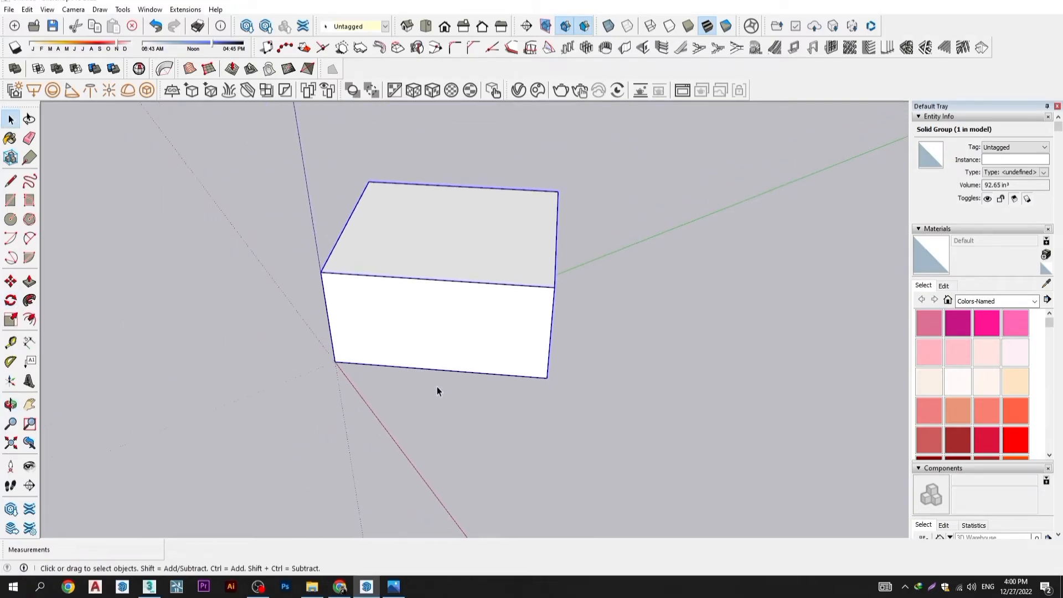
{"action": "scroll", "coordinate": [437, 296], "scroll_direction": "up", "scroll_amount": 3}
{"action": "scroll", "coordinate": [437, 303], "scroll_direction": "down", "scroll_amount": 2}
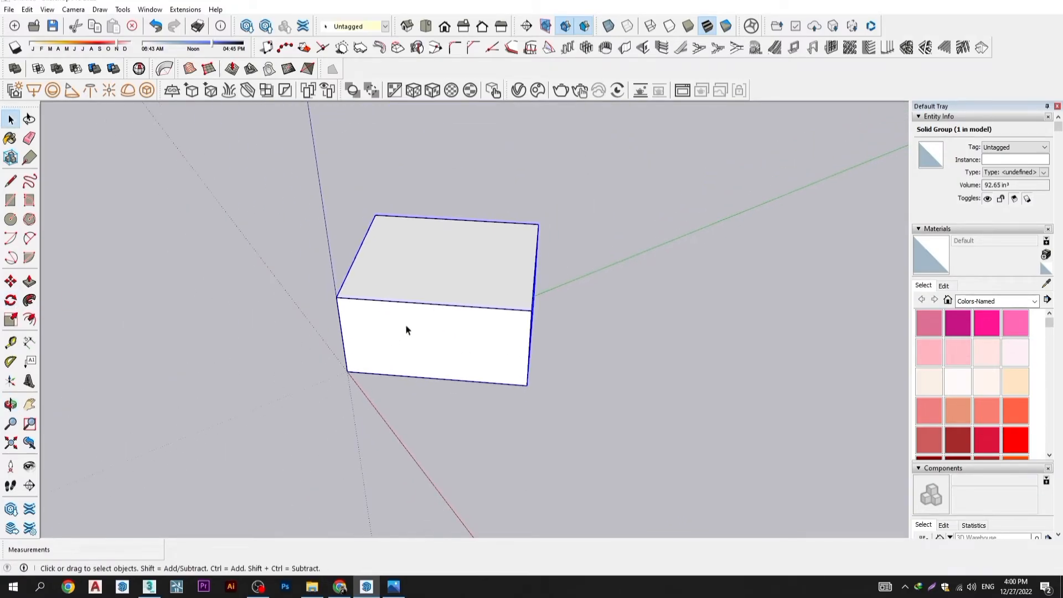
{"action": "key", "text": "q"}
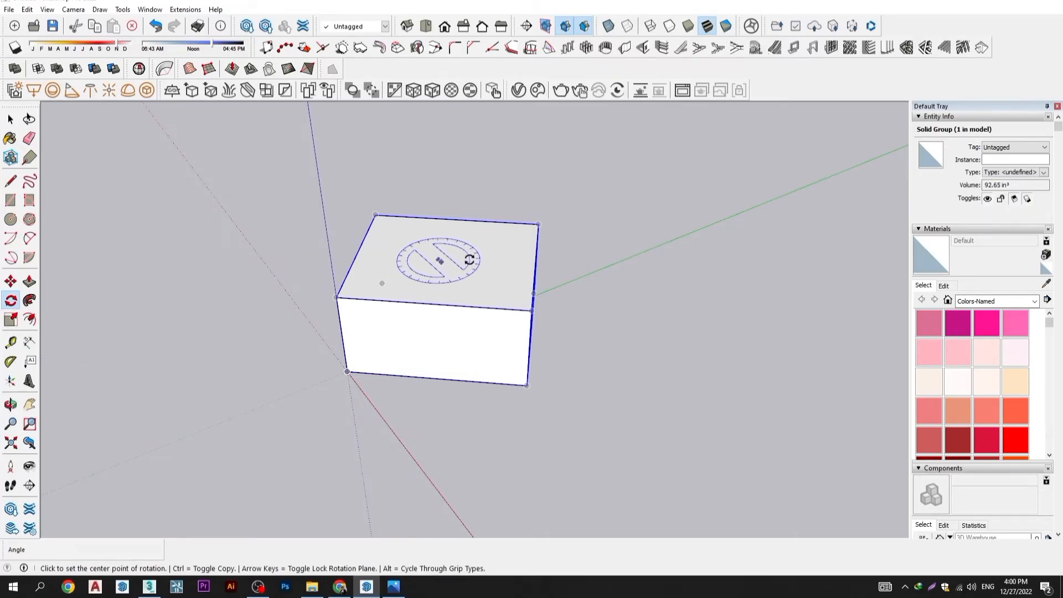
{"action": "left_click", "coordinate": [469, 259]}
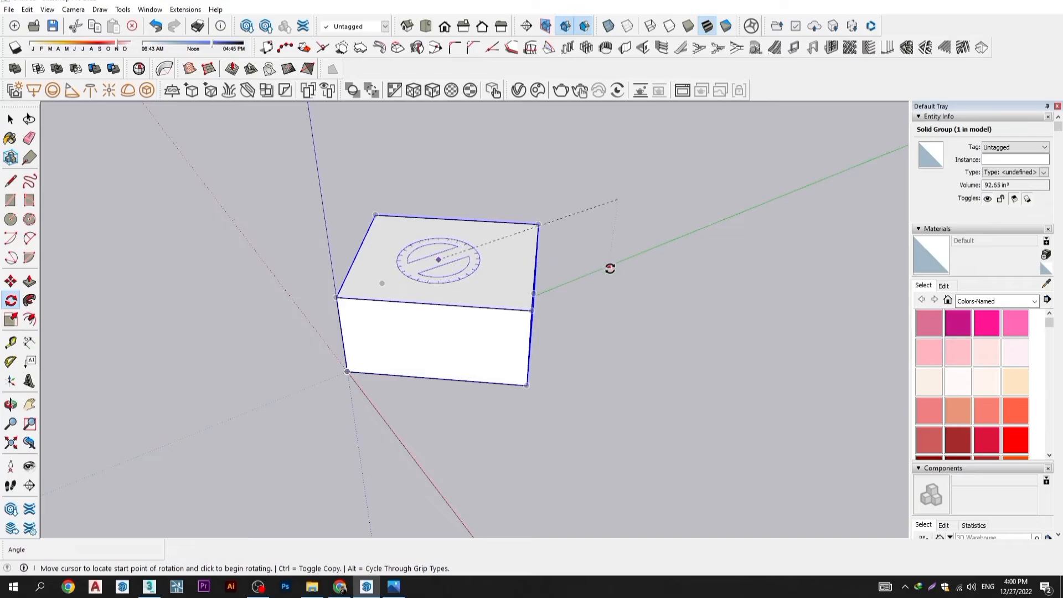
{"action": "left_click", "coordinate": [654, 281]}
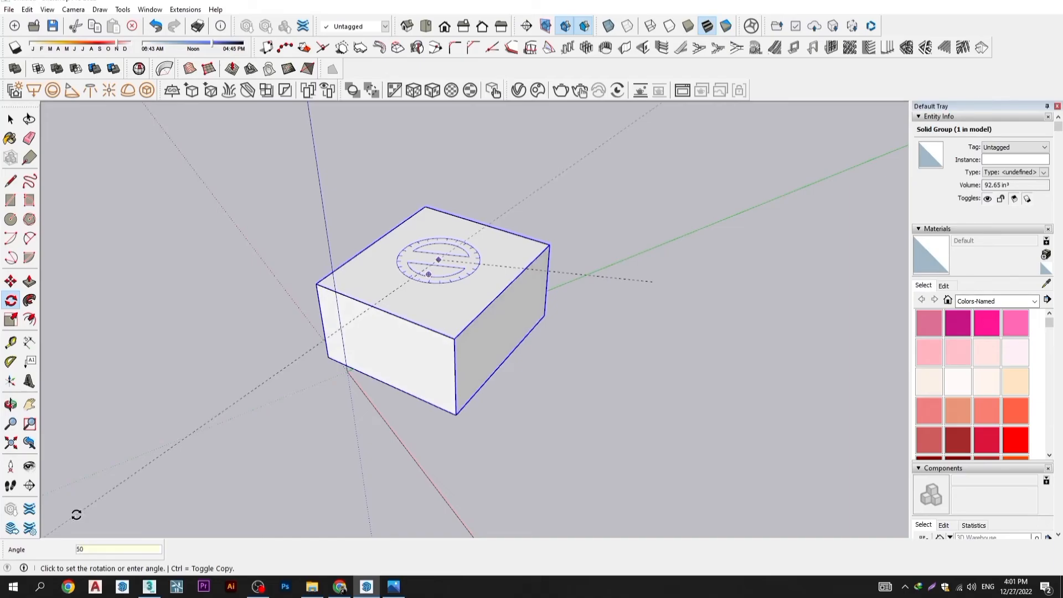
{"action": "key", "text": "Return"}
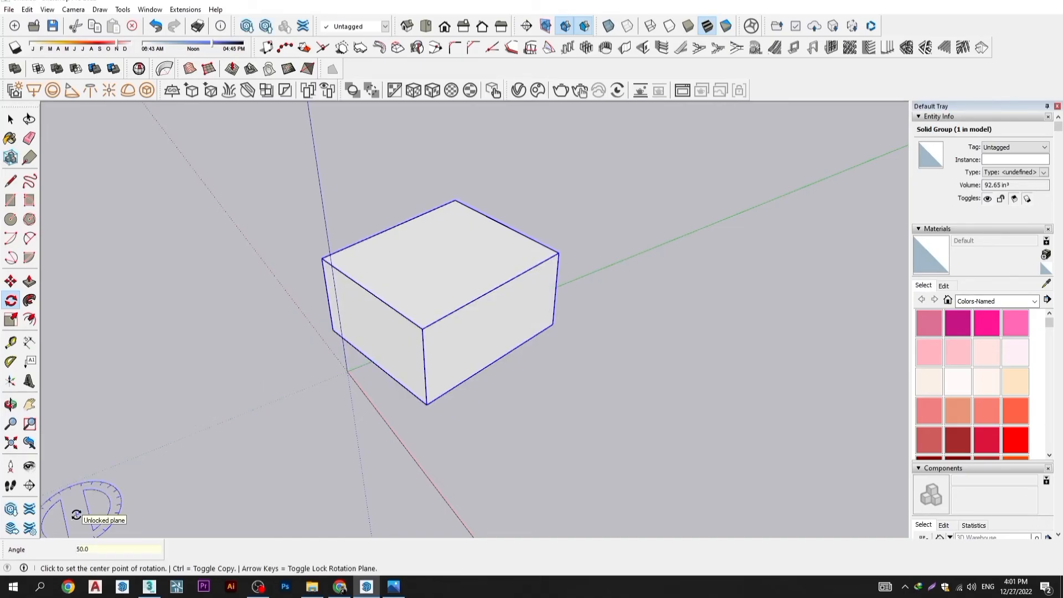
{"action": "scroll", "coordinate": [416, 305], "scroll_direction": "up", "scroll_amount": 4}
{"action": "middle_click_drag", "start_coordinate": [414, 307], "coordinate": [362, 347]}
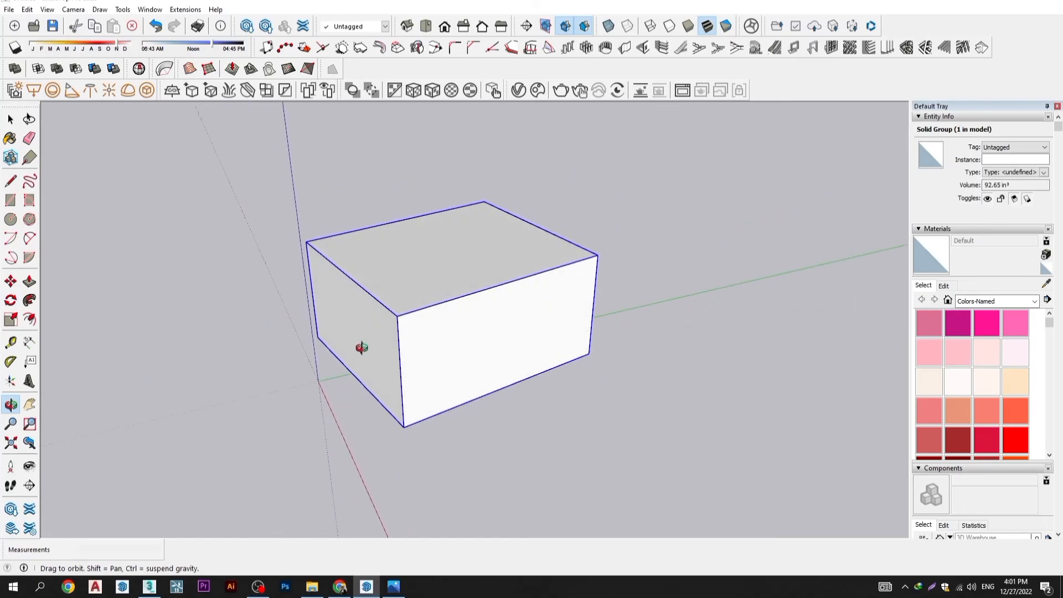